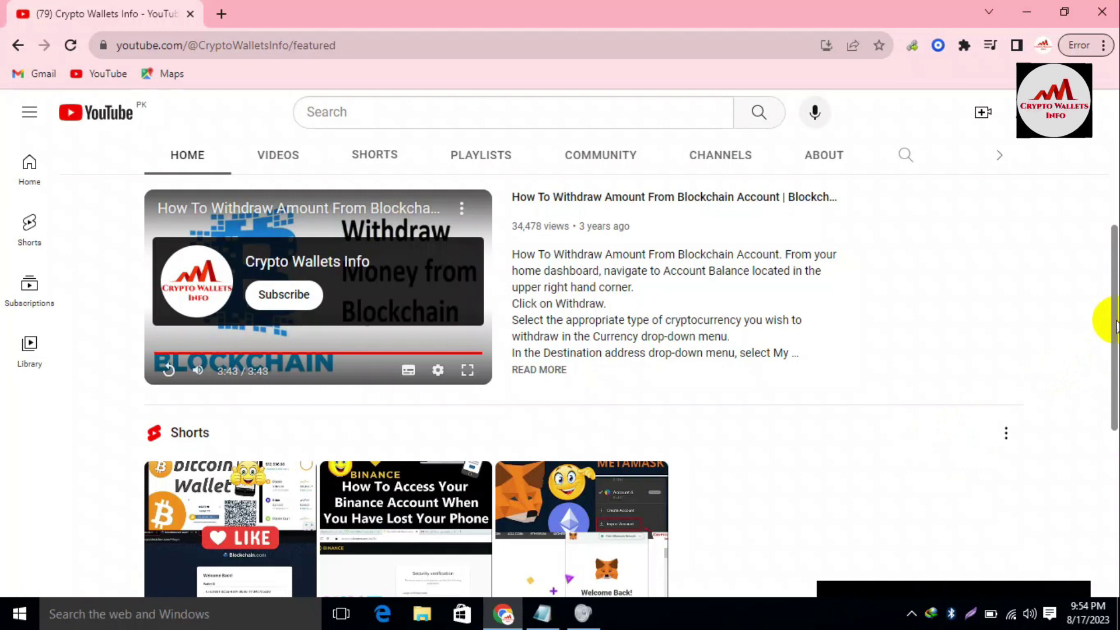
Scroll the YouTube channel page to the Urdu-audience wallets section and open Coinbase Wallet.
scroll(1116, 324, down, 5)
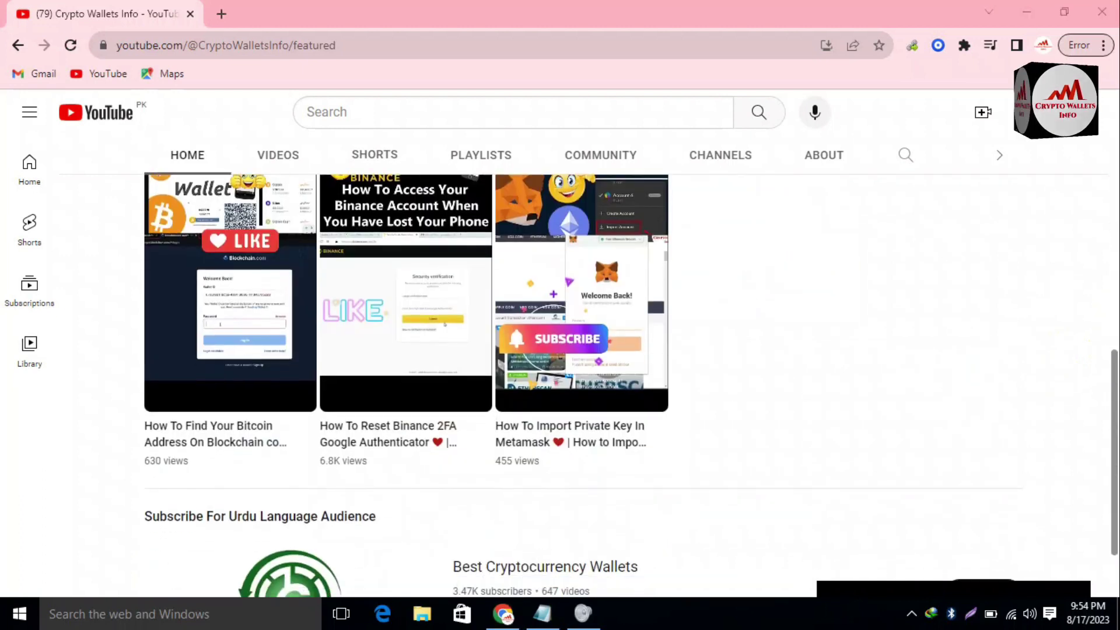
drag(1114, 458, 1115, 496)
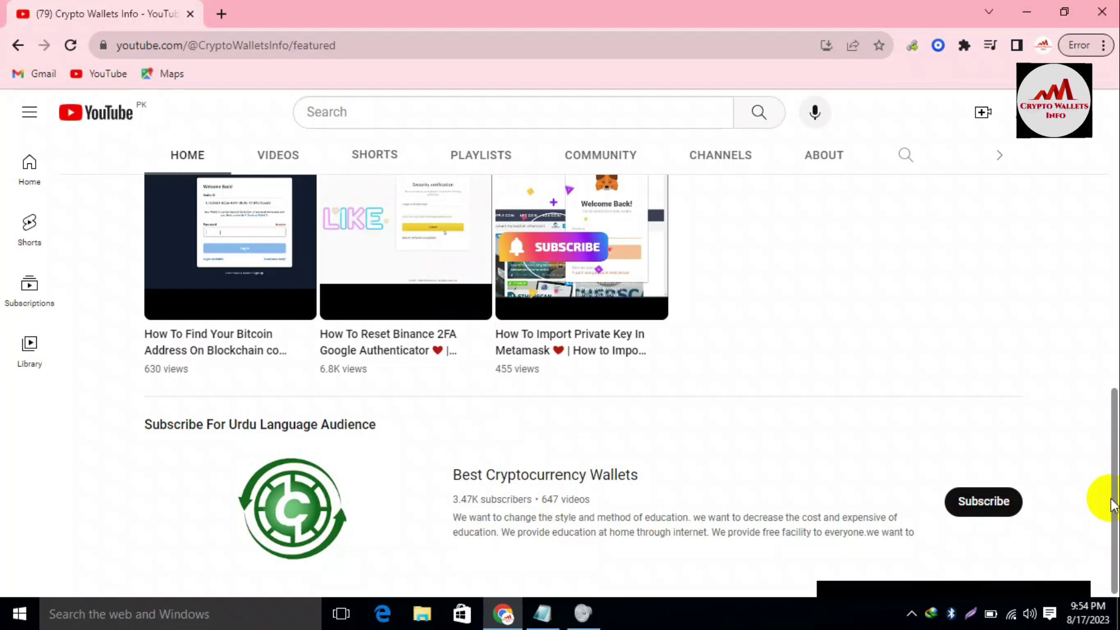
click(937, 45)
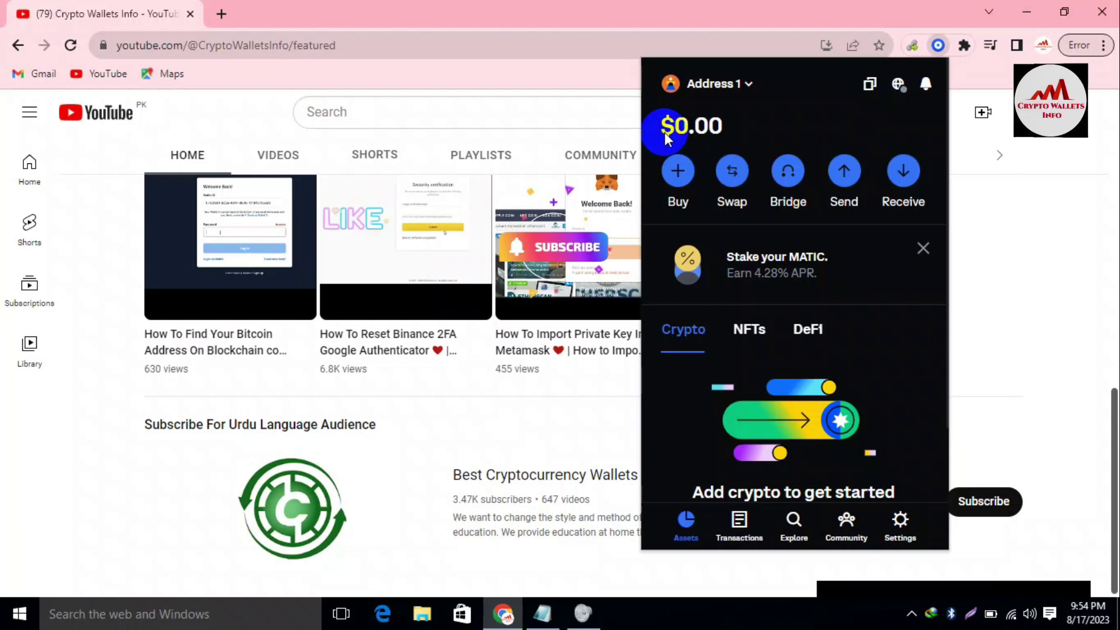
Check the Address 1 wallet list in Coinbase Wallet, then close it.
click(748, 87)
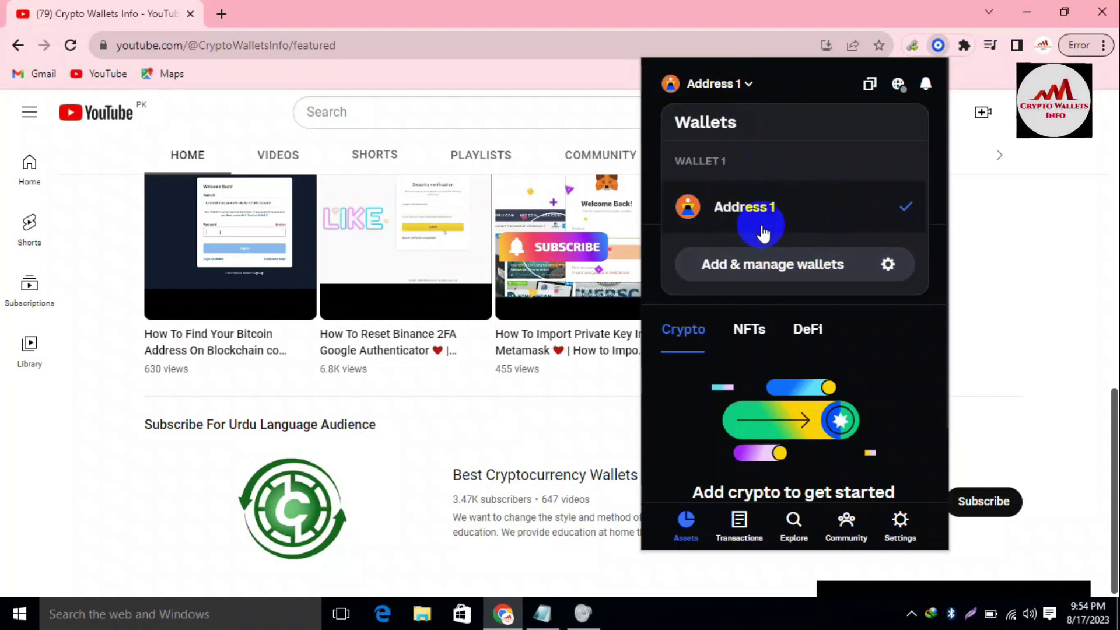
click(899, 346)
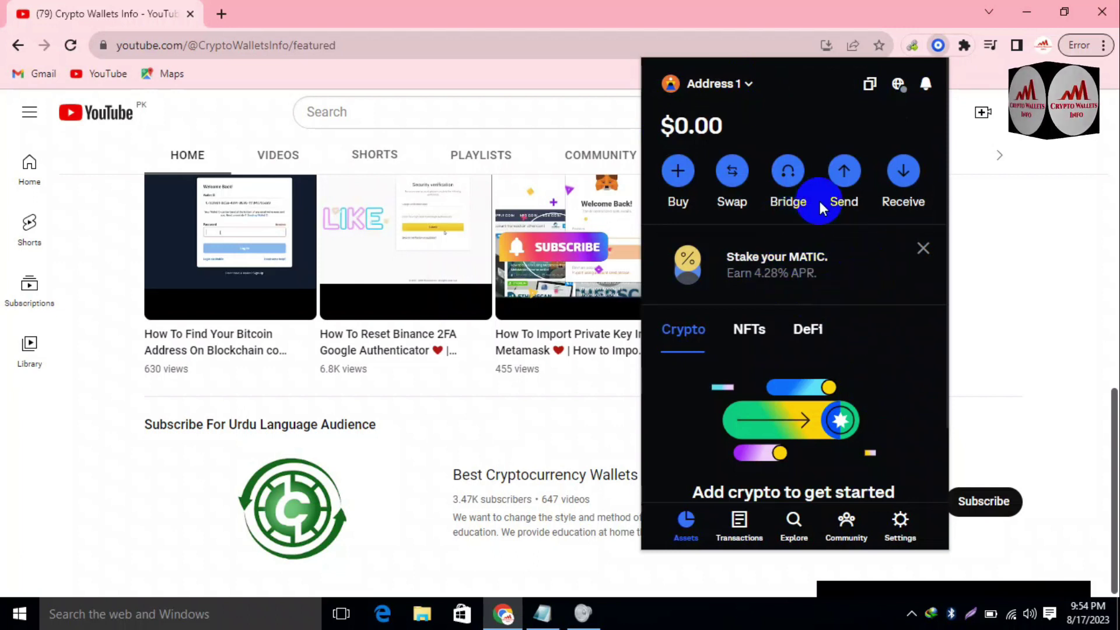
In a new tab, search Google for coingecko and open the CoinGecko website.
click(221, 12)
text(coin)
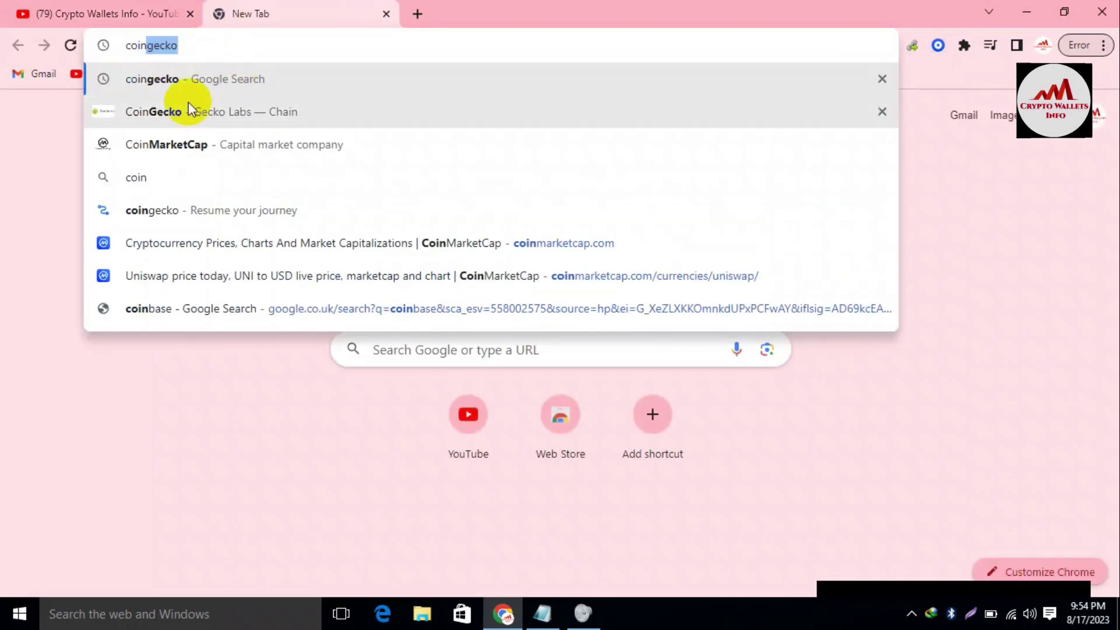
click(182, 80)
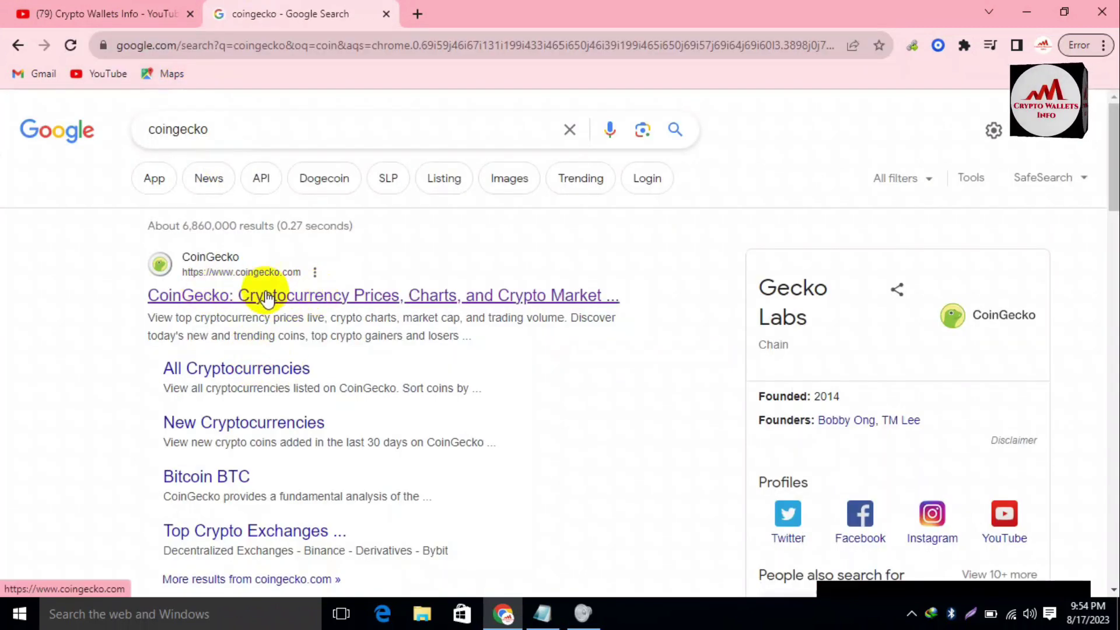
click(327, 296)
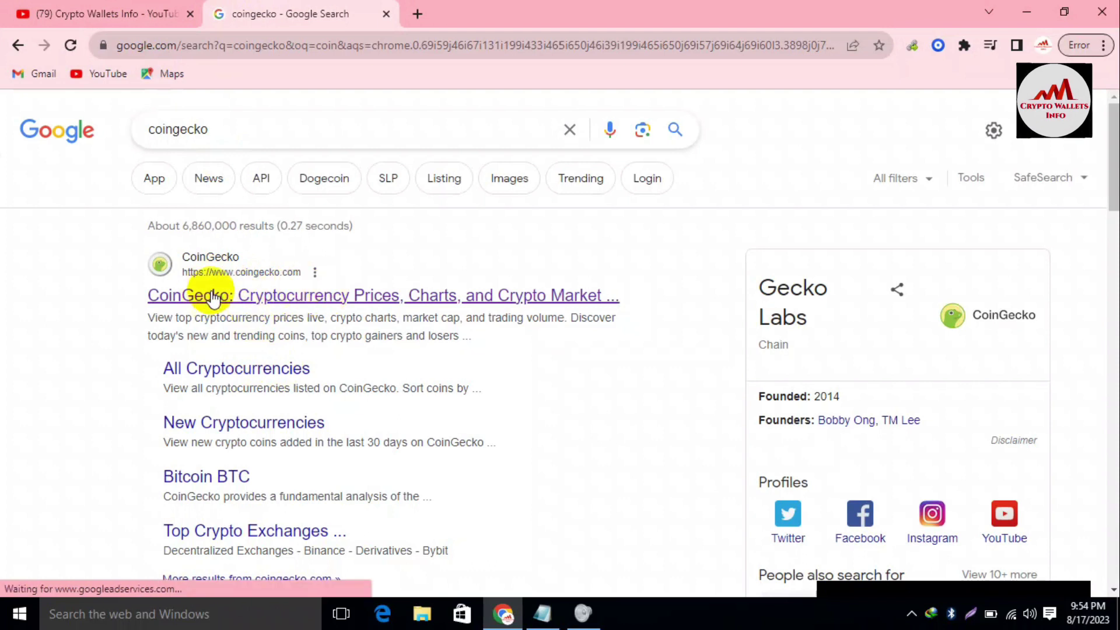
click(277, 297)
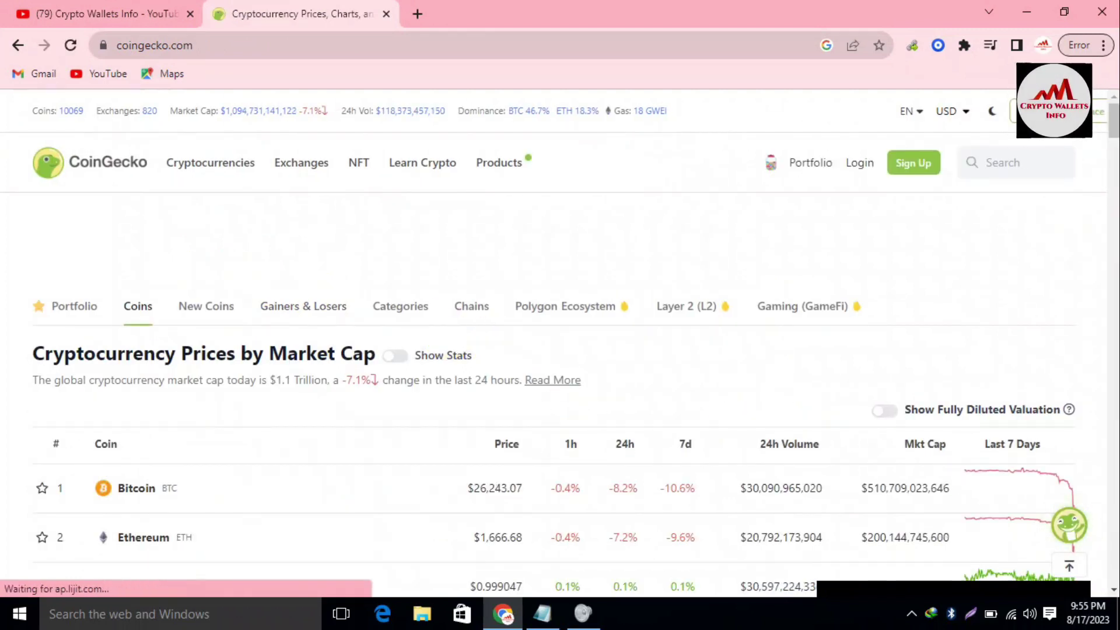
Scroll the CoinGecko market-cap table down to Uniswap (UNI) at rank 19.
scroll(560, 350, down, 6)
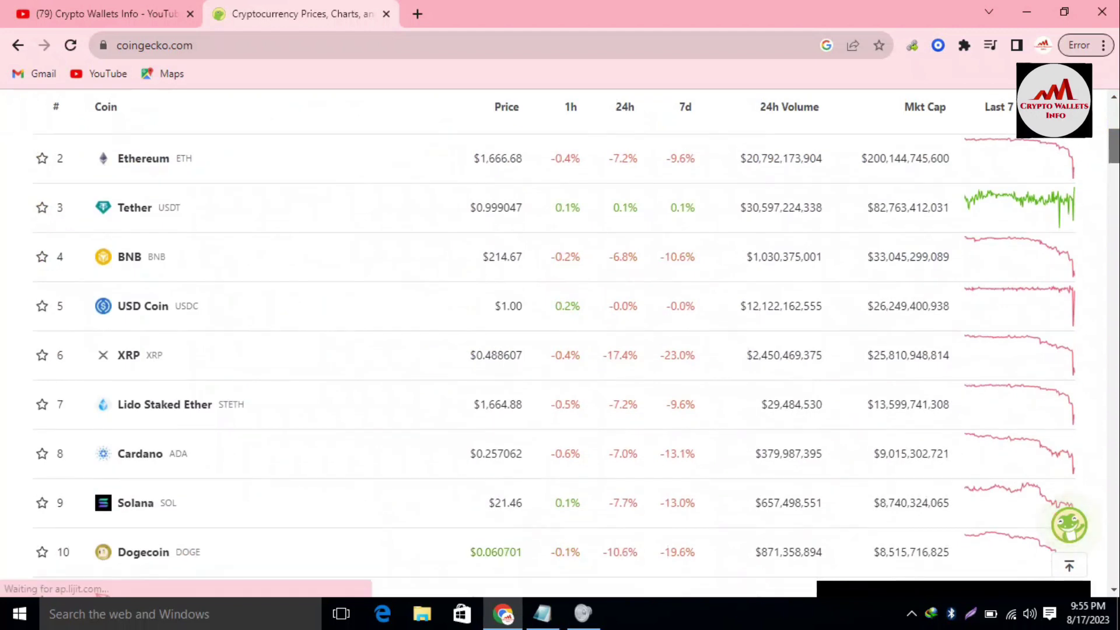
mouse_move(1115, 146)
mouse_down()
mouse_move(1115, 159)
mouse_move(1114, 124)
mouse_move(1114, 143)
mouse_up()
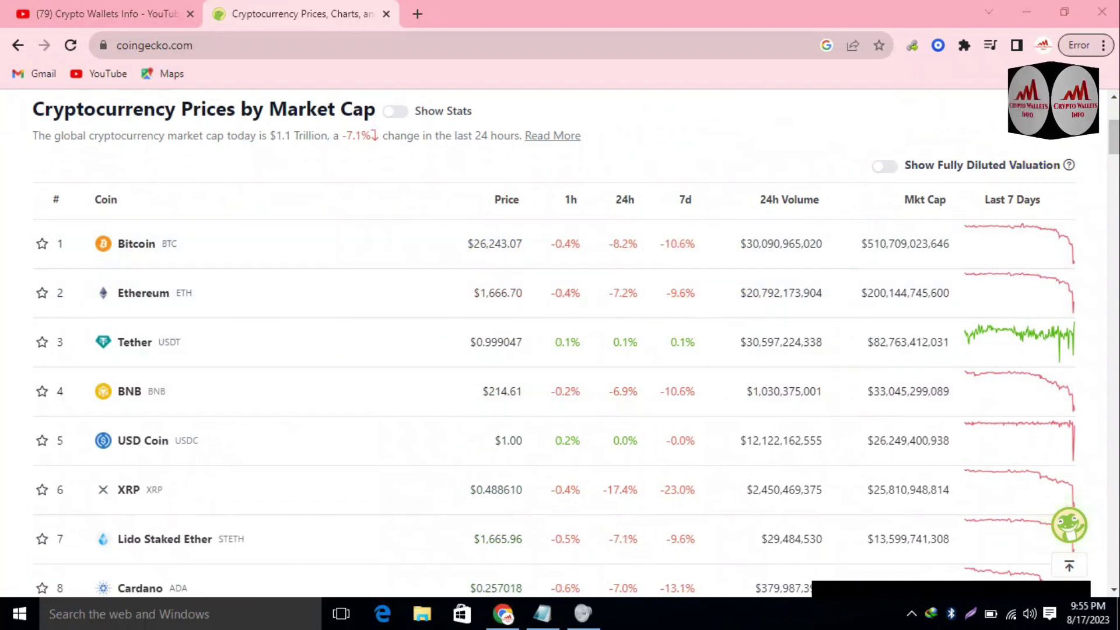
drag(1116, 147, 1115, 183)
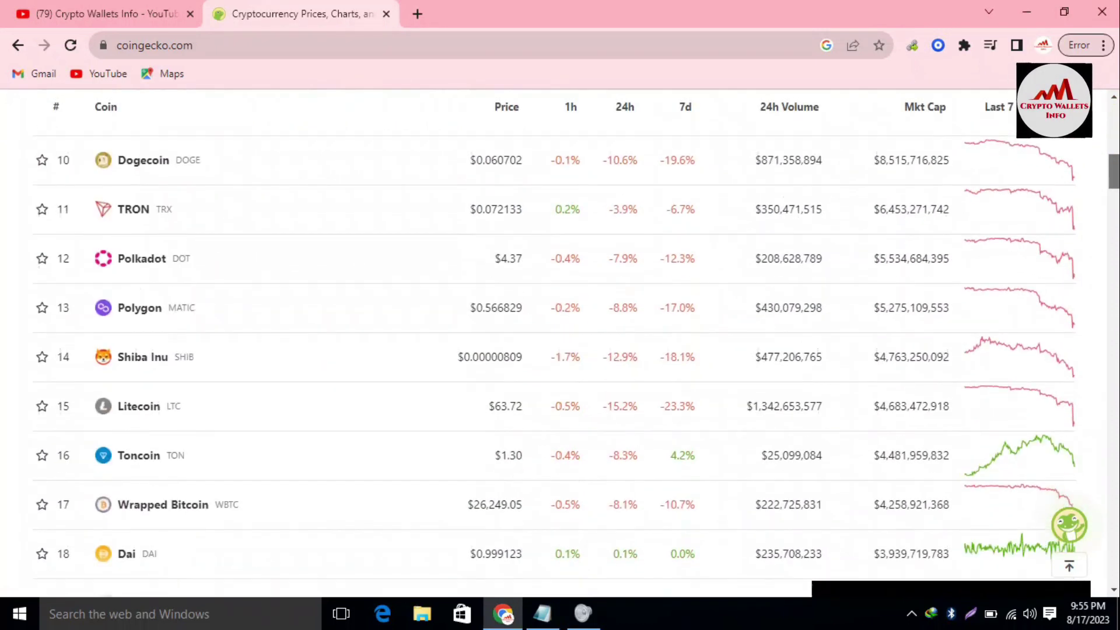
click(1114, 173)
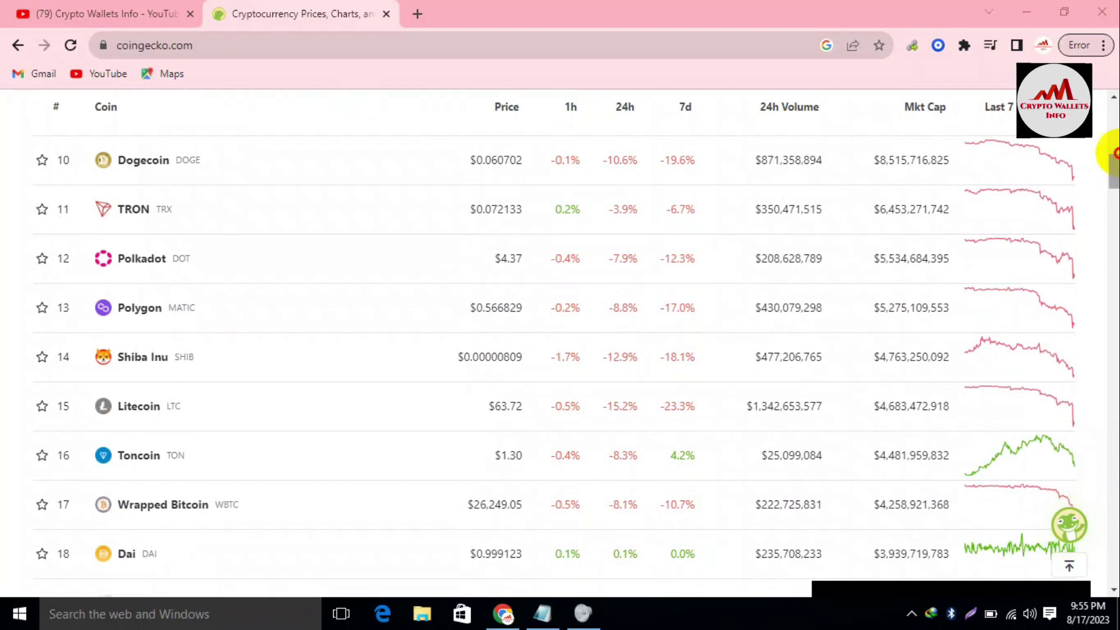
mouse_move(1116, 157)
mouse_down()
mouse_move(1115, 110)
mouse_move(1115, 222)
mouse_move(1115, 176)
mouse_up()
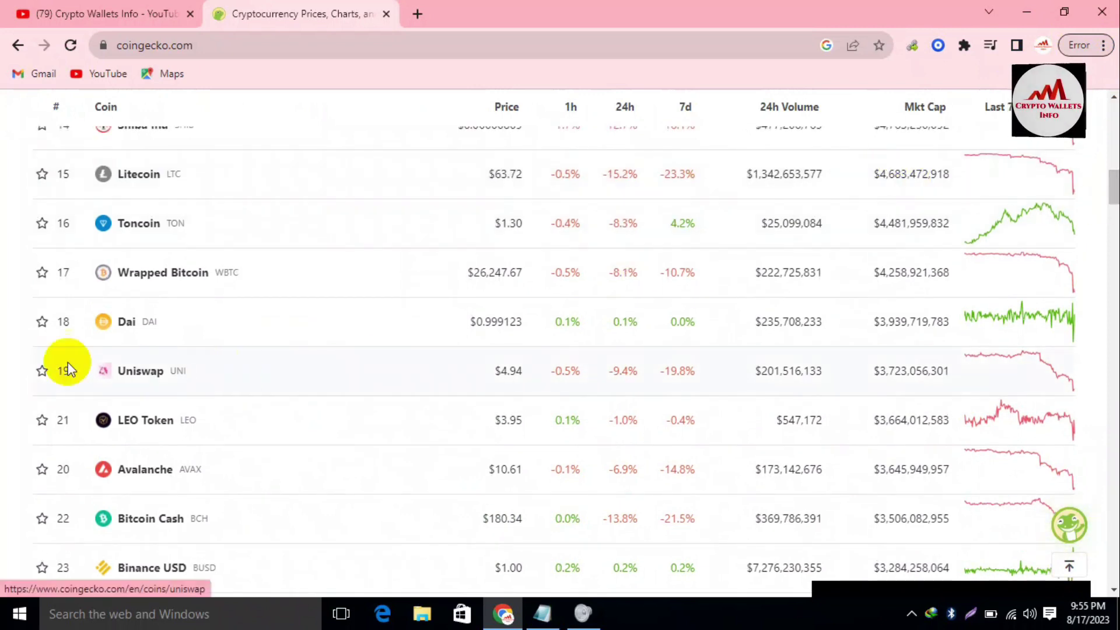
Open the Uniswap (UNI) coin page and show its Max price history.
click(146, 372)
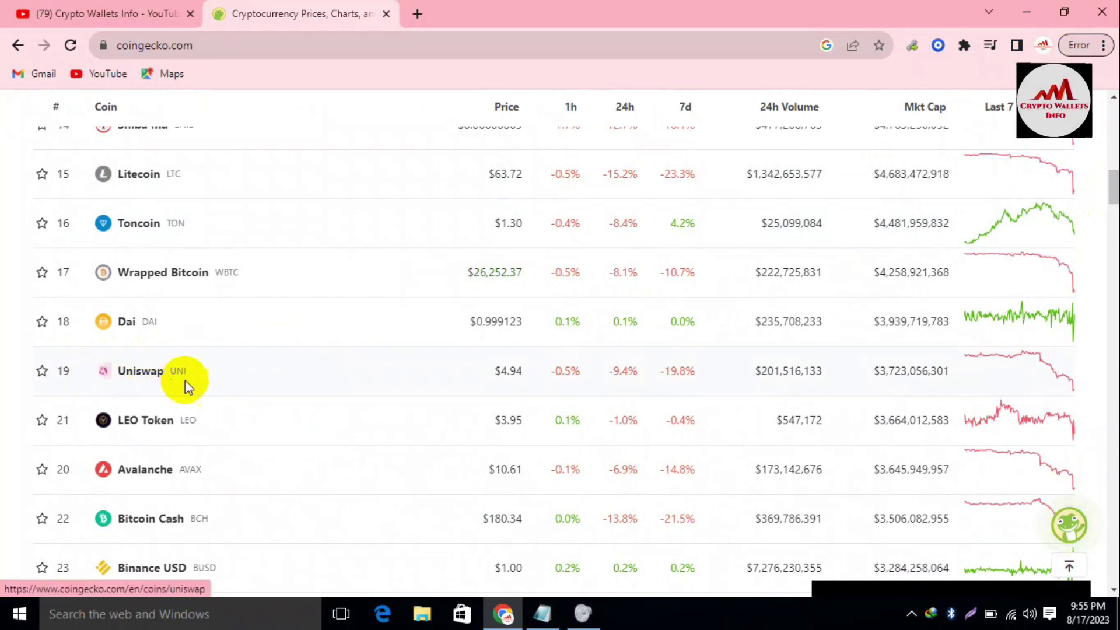
click(149, 374)
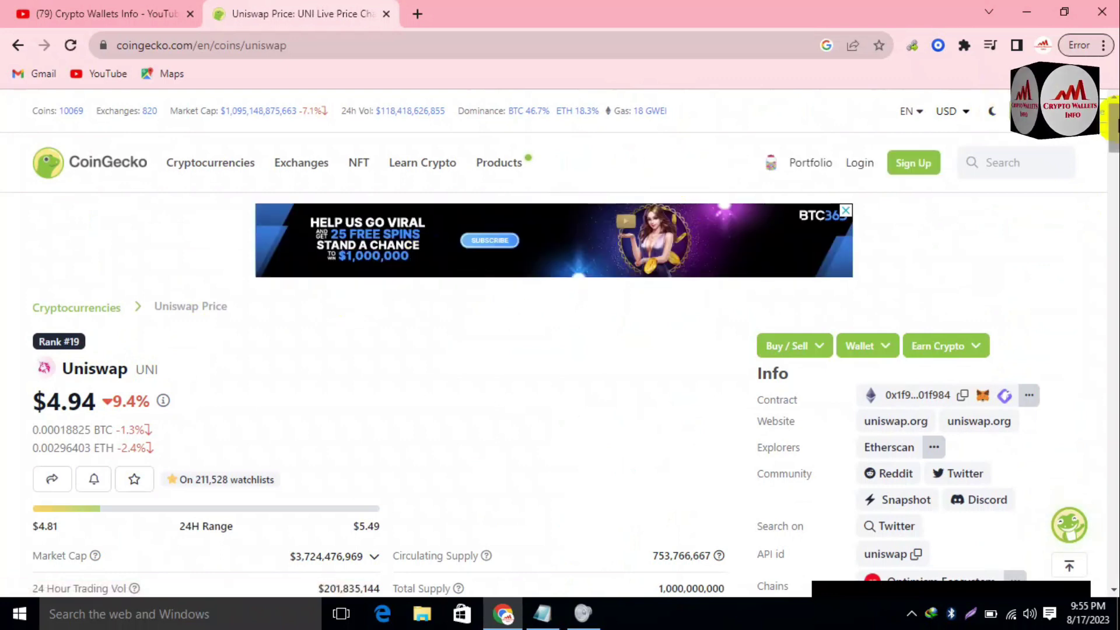
scroll(1115, 125, down, 12)
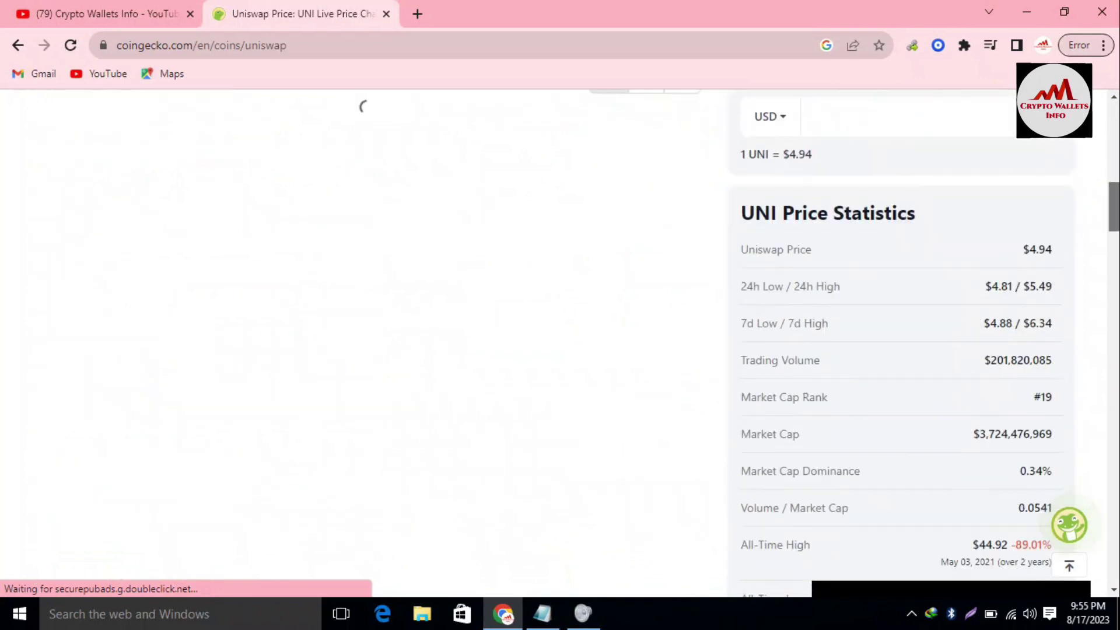
scroll(561, 339, up, 2)
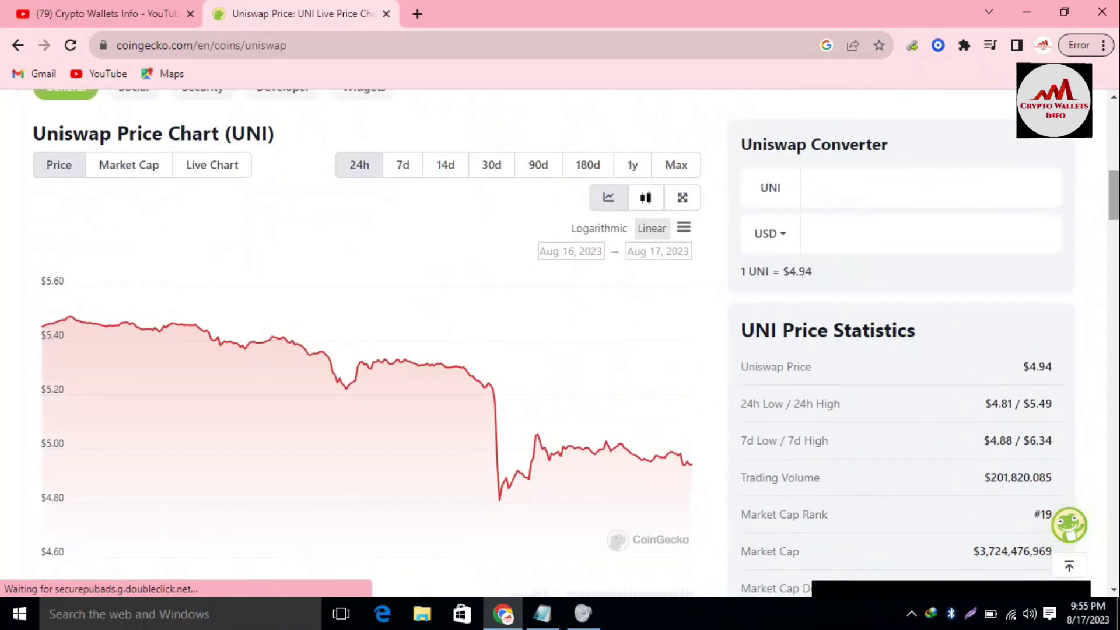
click(668, 166)
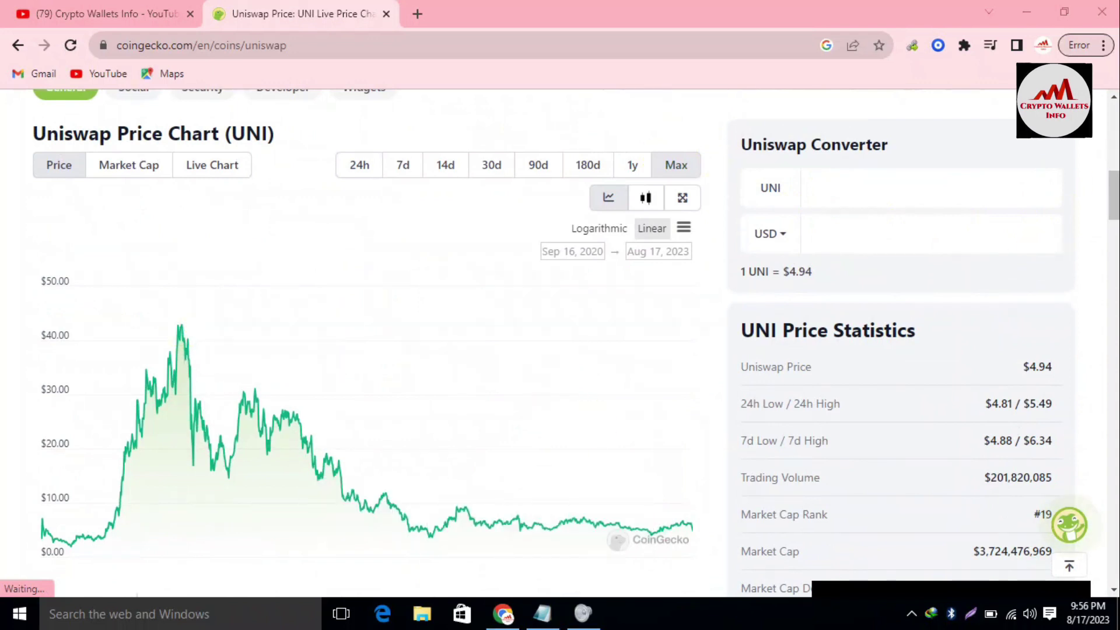
Scroll through the UNI markets and open the official uniswap.org website.
drag(1114, 195, 1114, 315)
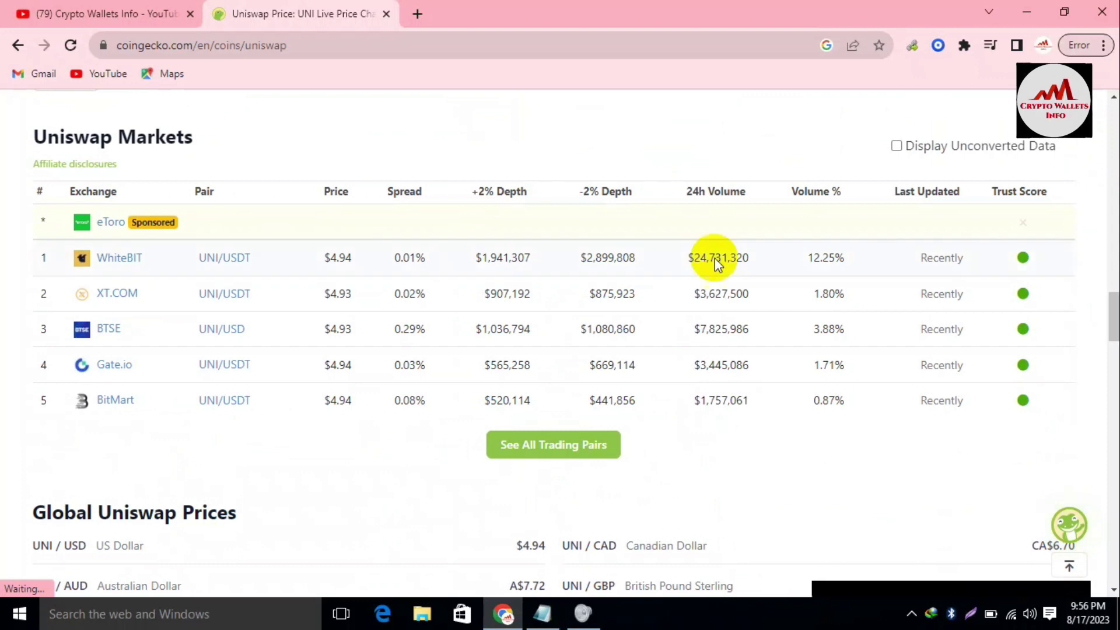
drag(1114, 321, 1114, 126)
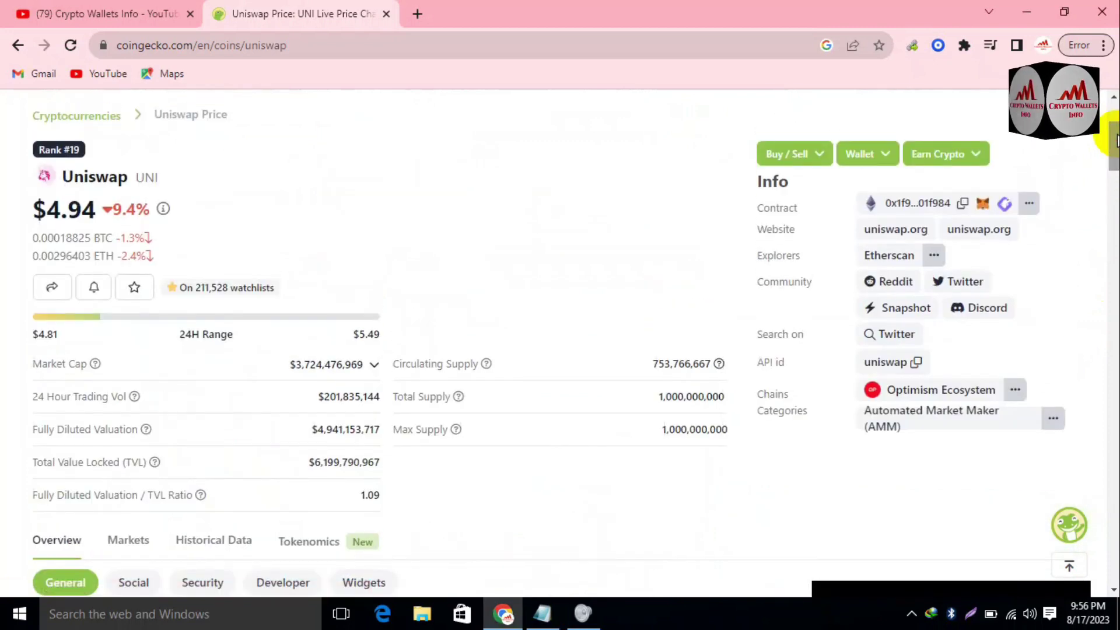
click(899, 230)
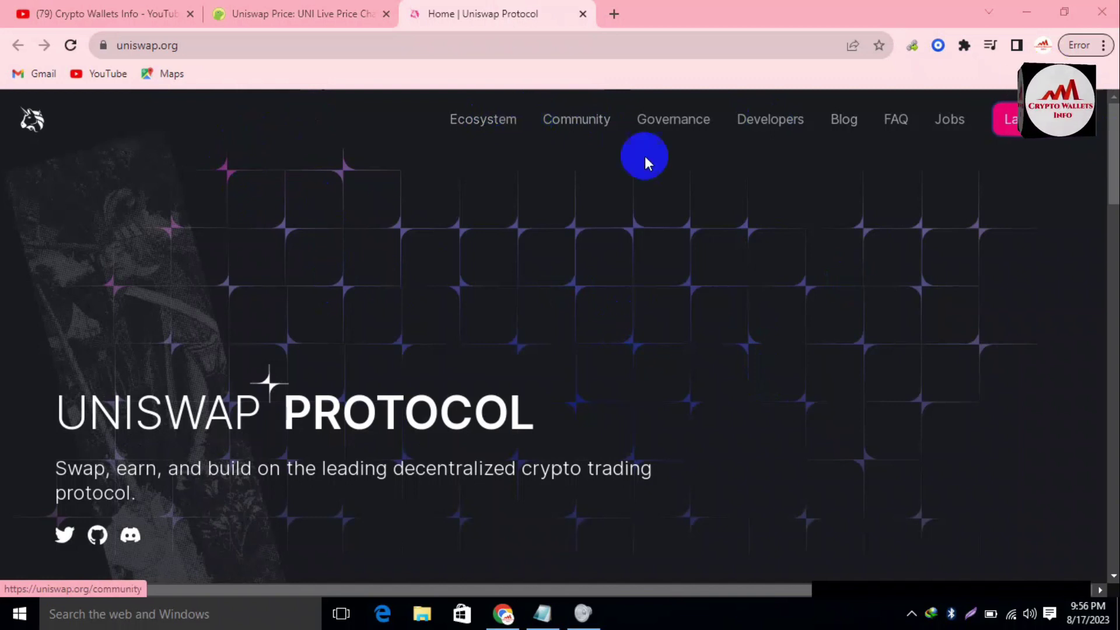
Scroll through the Uniswap Protocol homepage, then launch the Uniswap app.
scroll(1113, 156, down, 5)
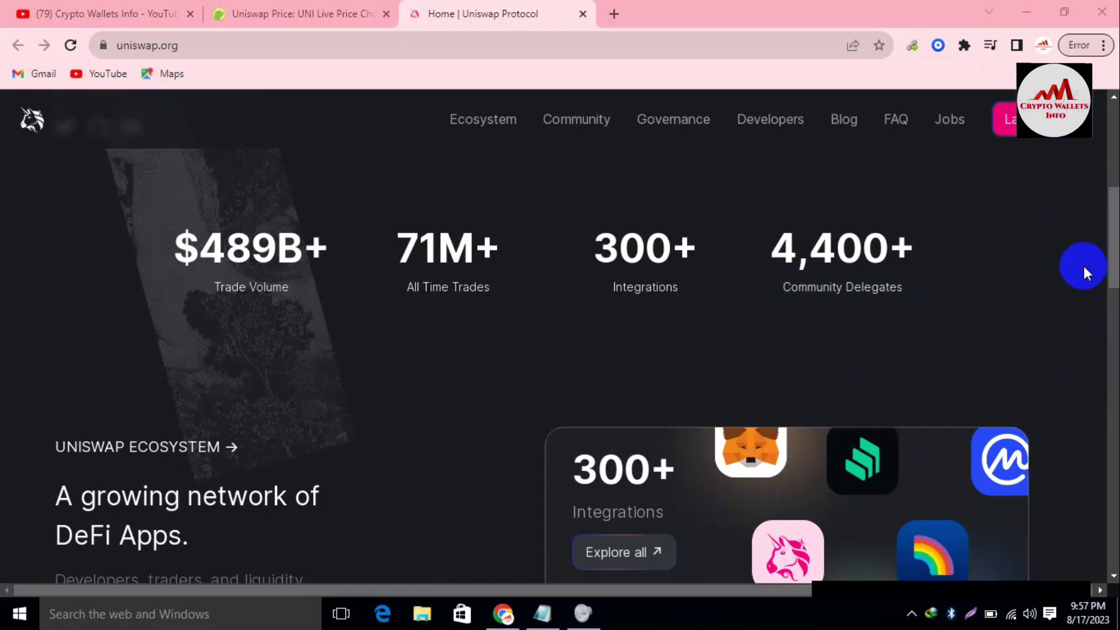
scroll(1107, 245, down, 2)
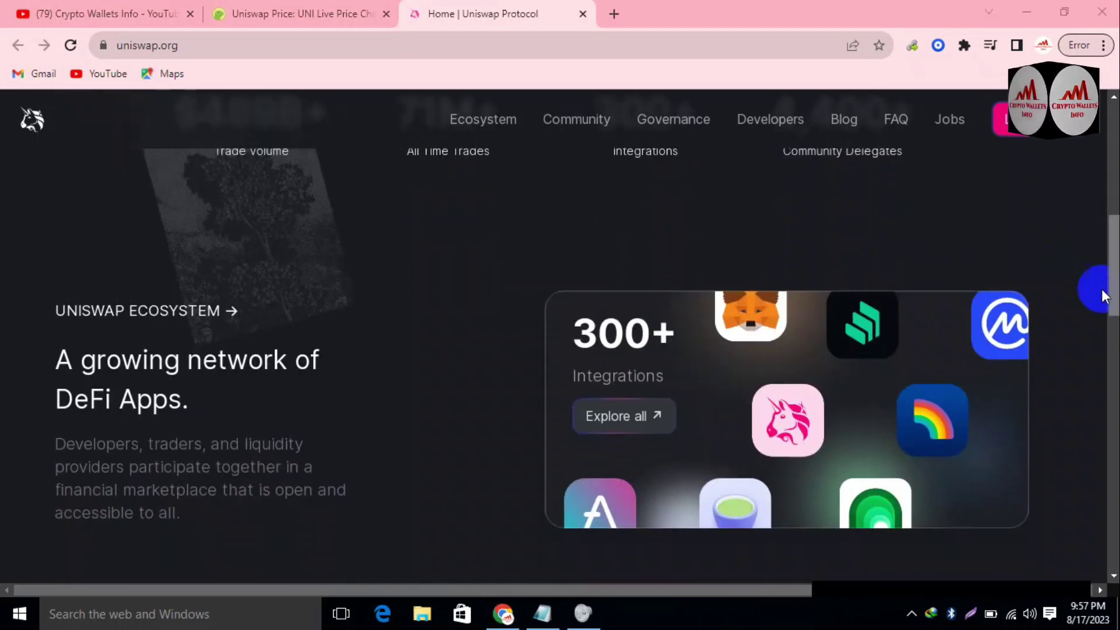
drag(1110, 262, 1113, 134)
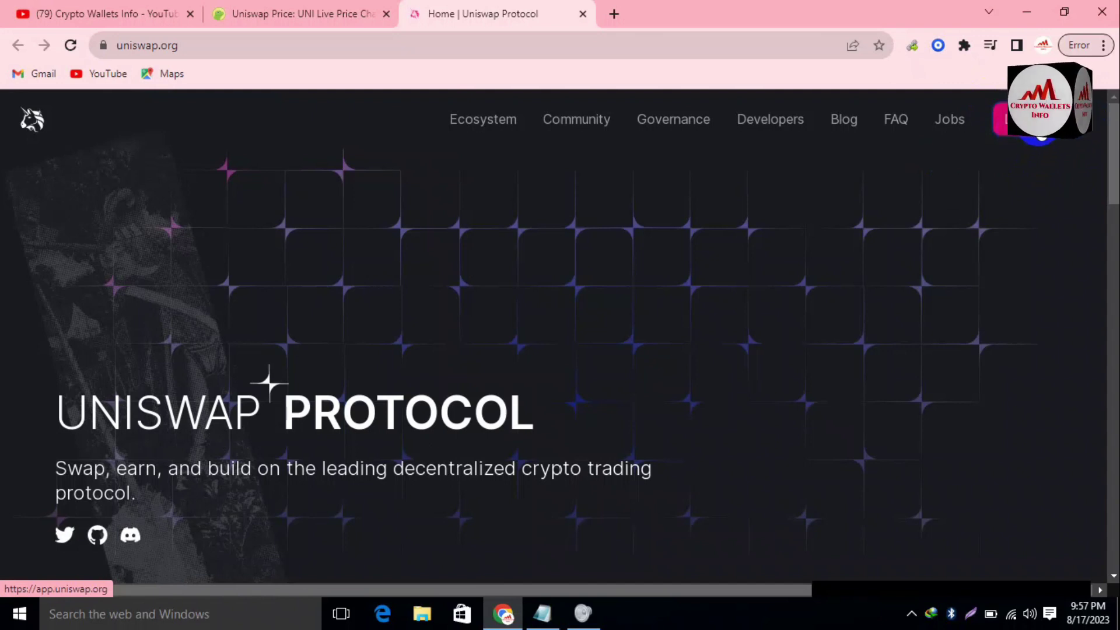
click(1036, 124)
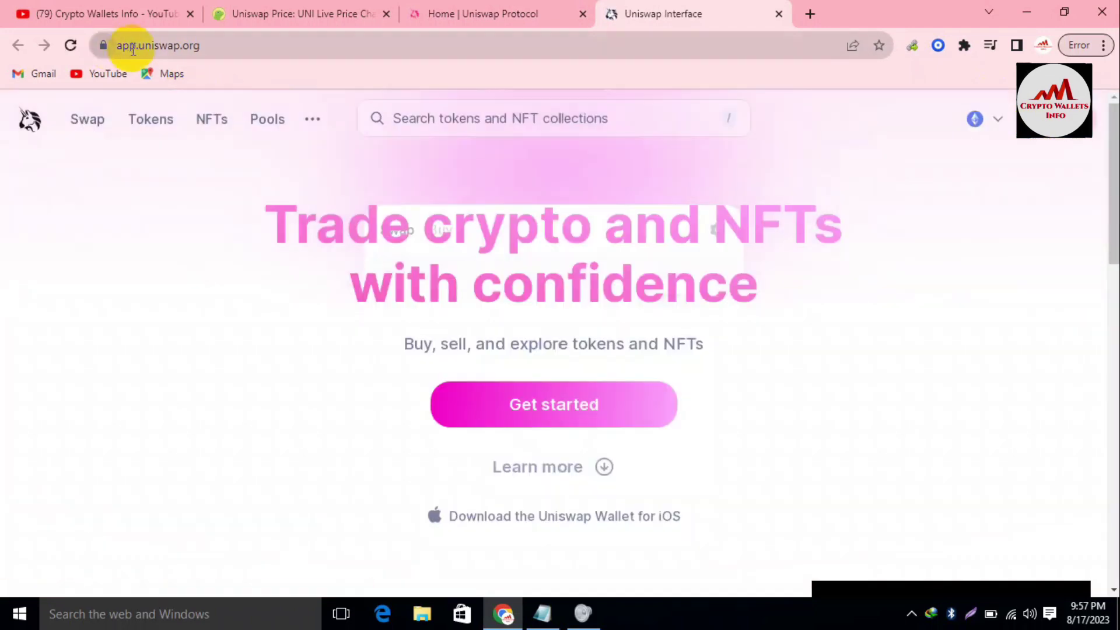
Keep Ethereum as the network on app.uniswap.org and show the wallet connection options.
click(207, 45)
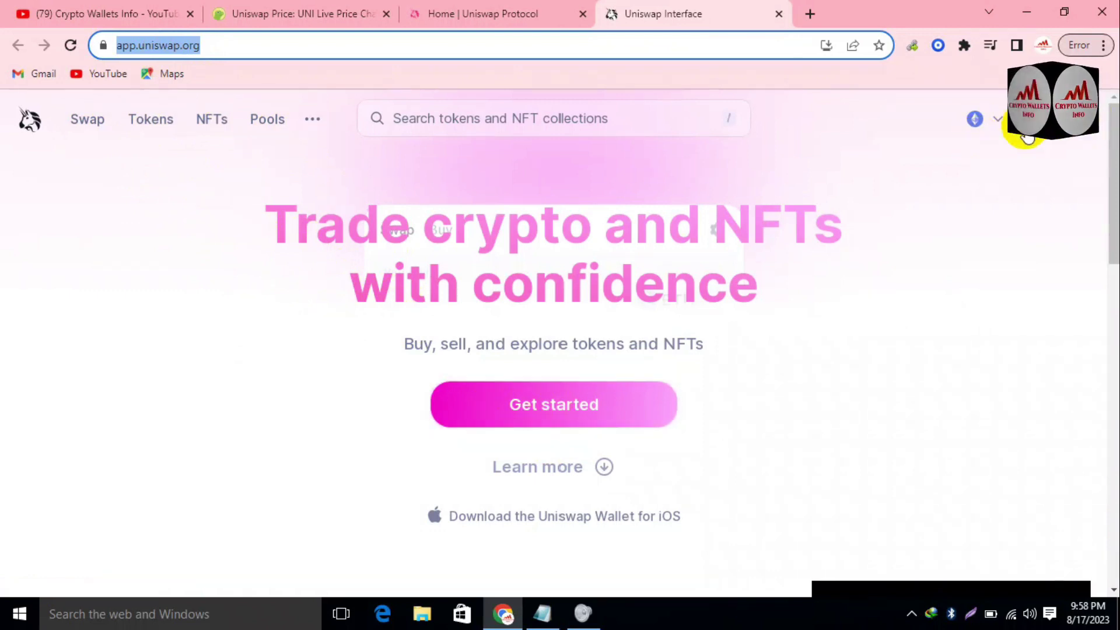
click(1001, 121)
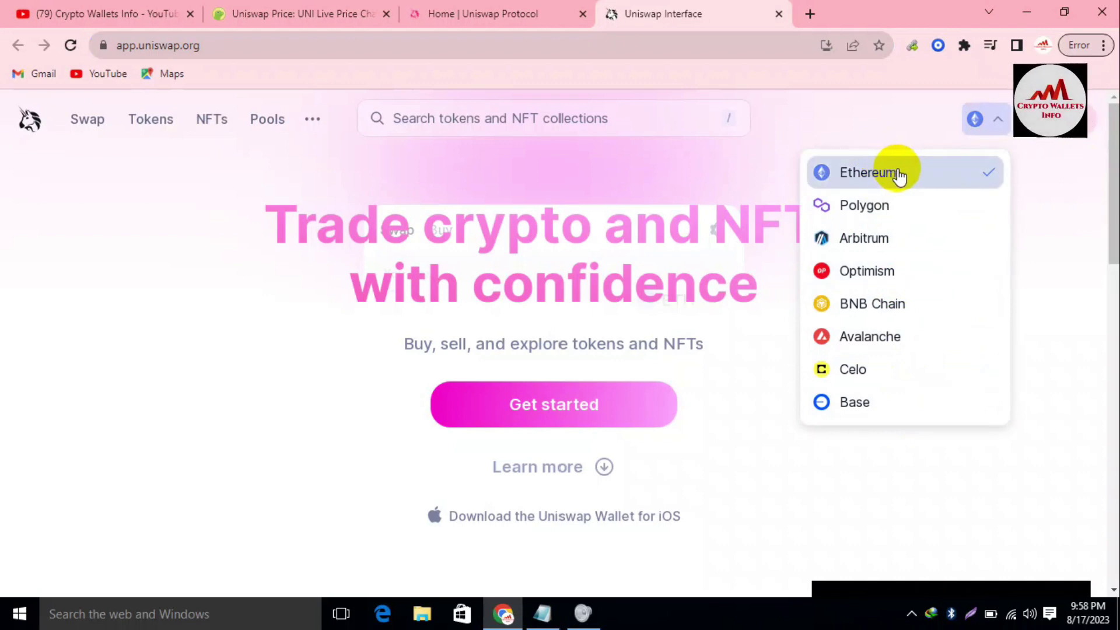
click(1036, 185)
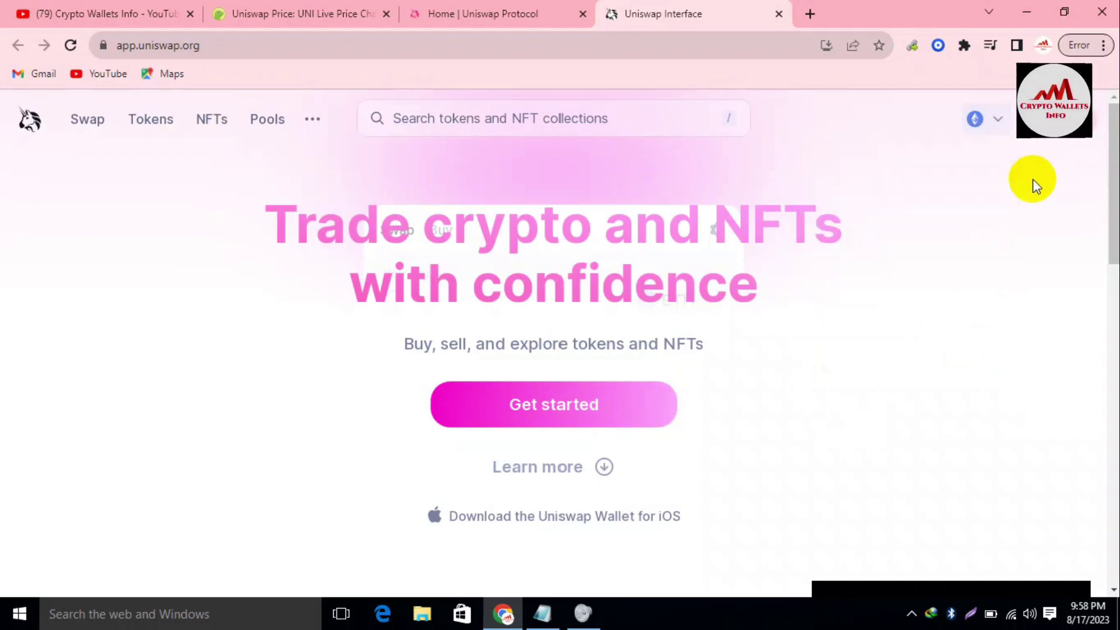
click(1067, 134)
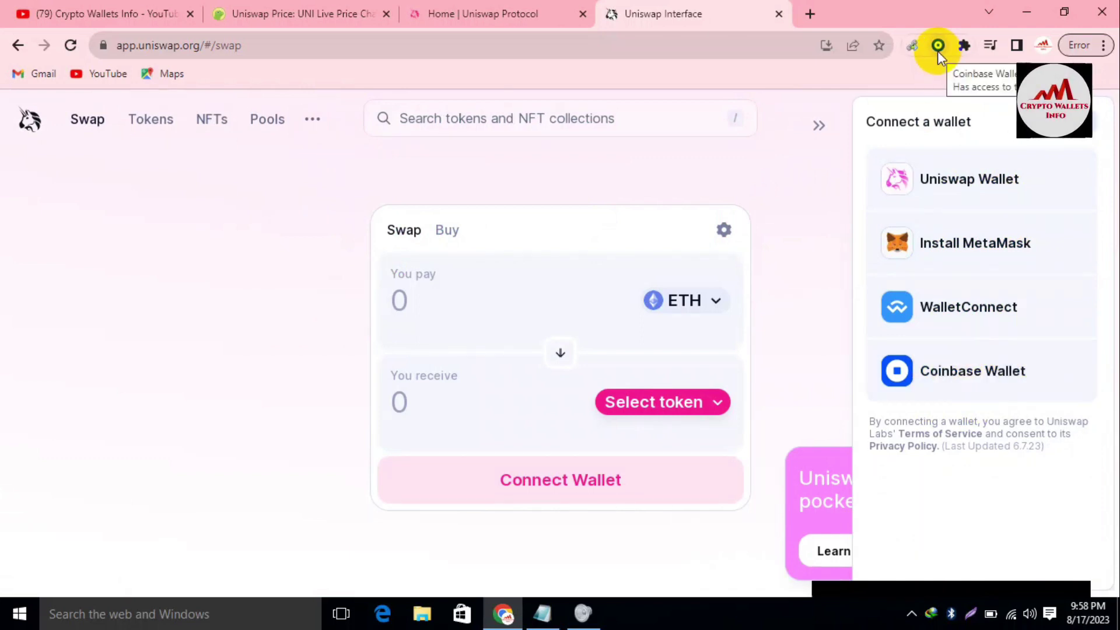
Choose Coinbase Wallet and approve its connection to app.uniswap.org.
click(986, 382)
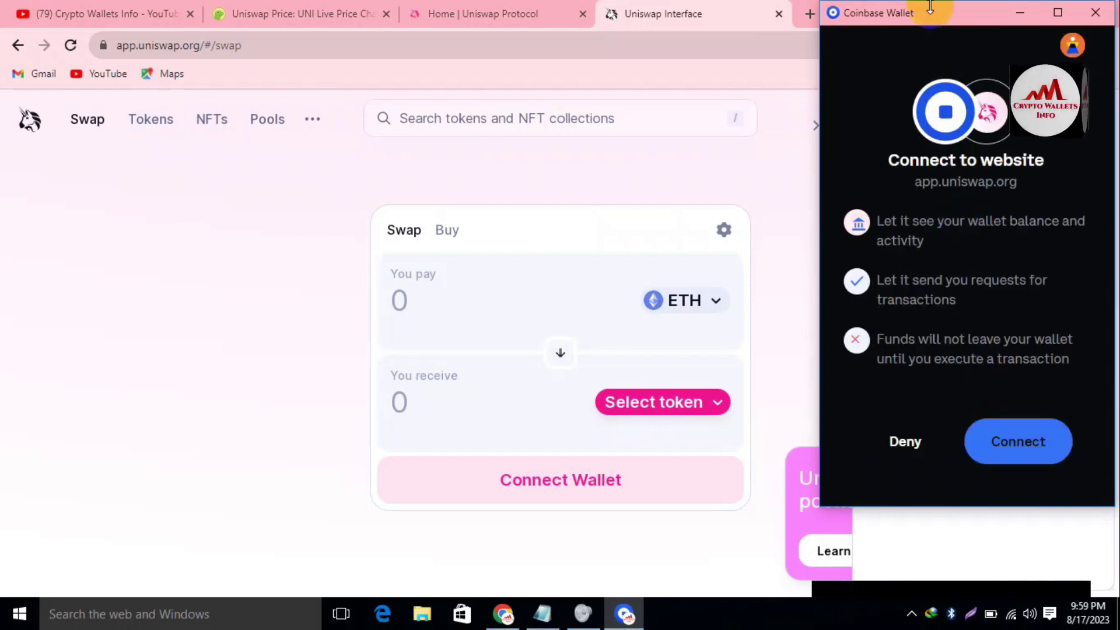
drag(933, 17, 523, 80)
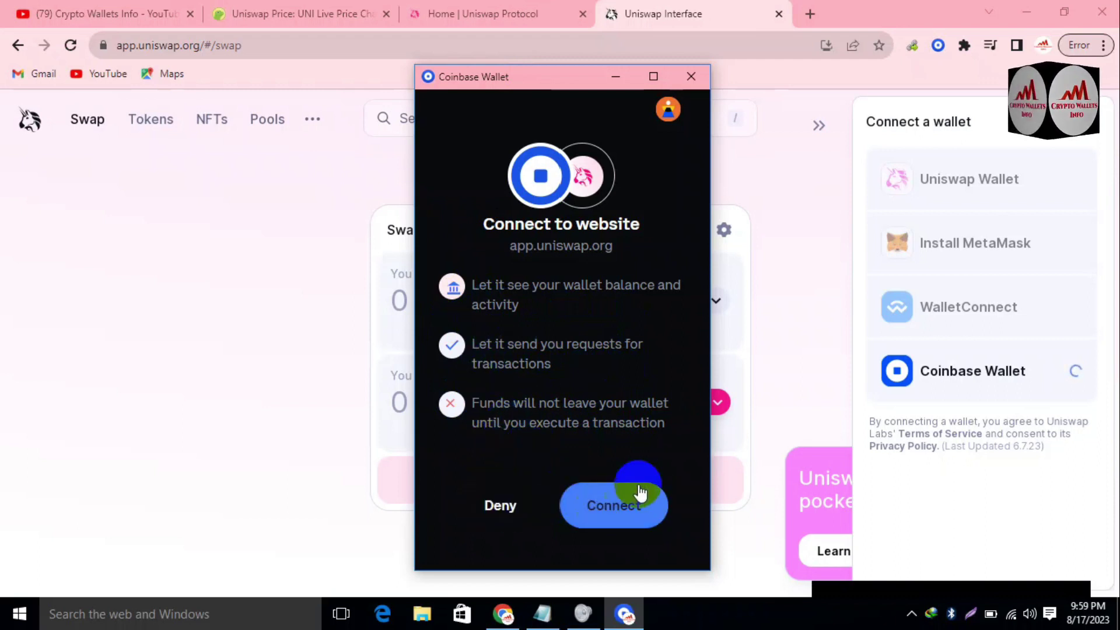
click(631, 515)
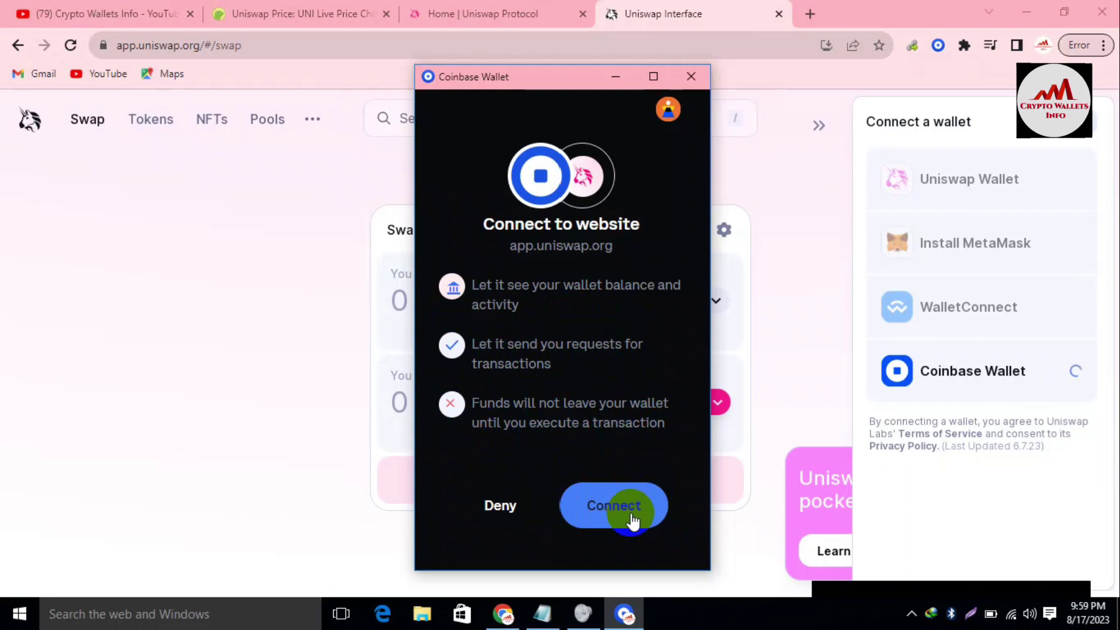
click(627, 496)
click(655, 507)
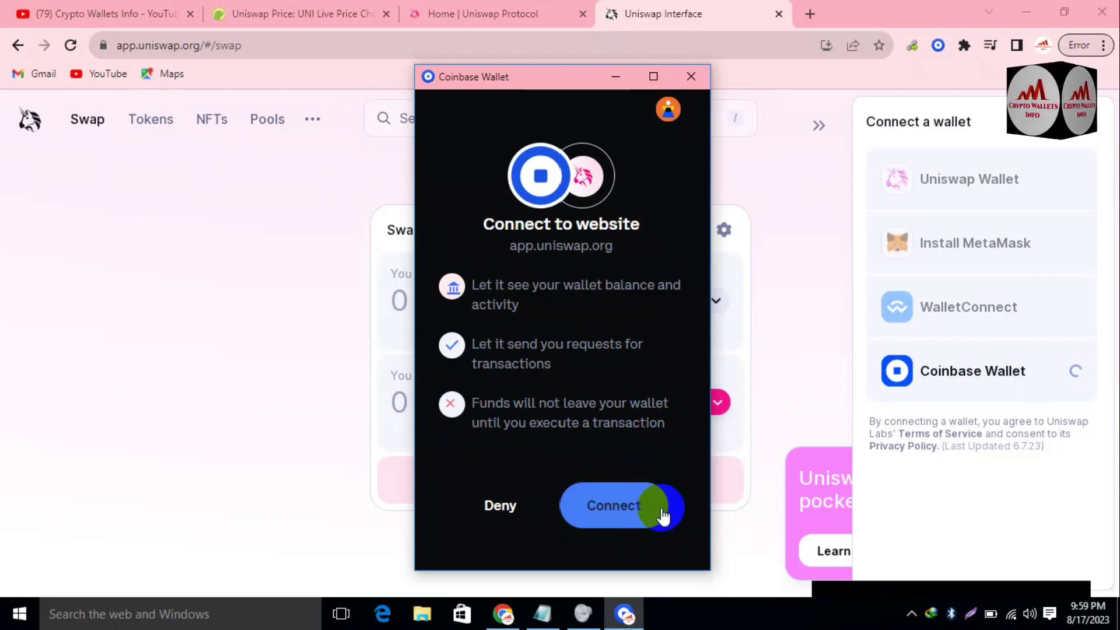
click(604, 488)
click(639, 521)
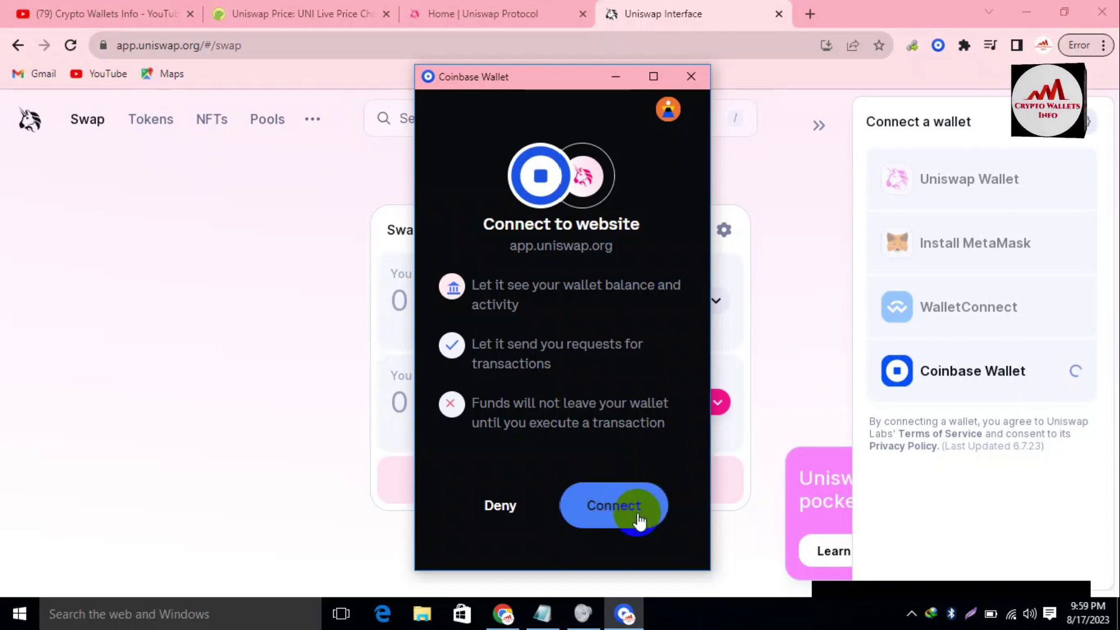
click(620, 508)
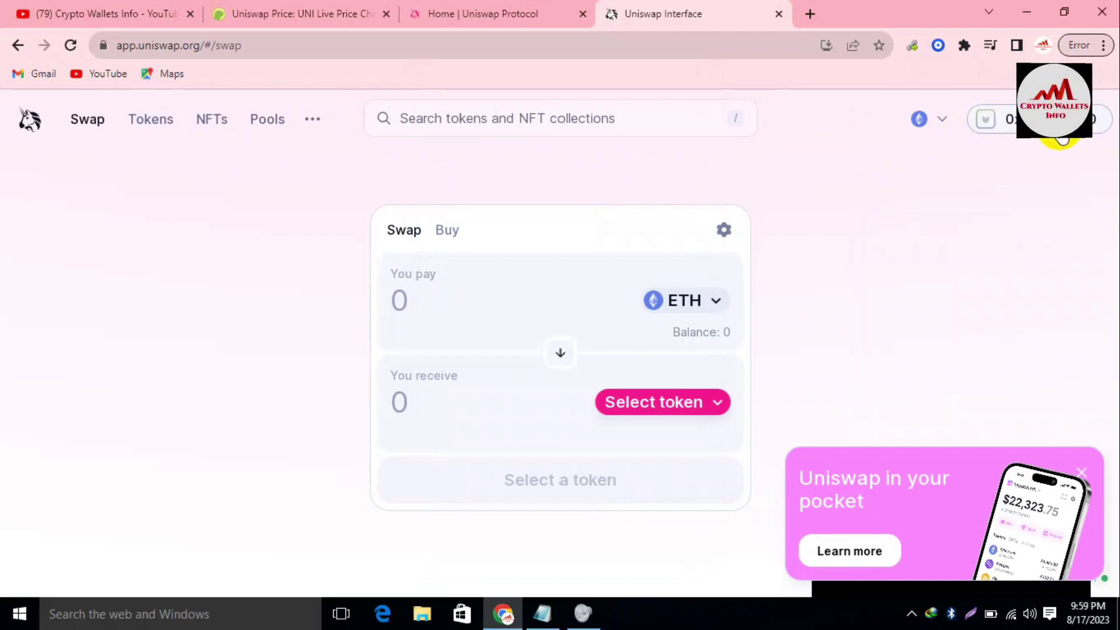
Review the connected account's $0.00 balance and settings, then open the You pay token list.
click(986, 123)
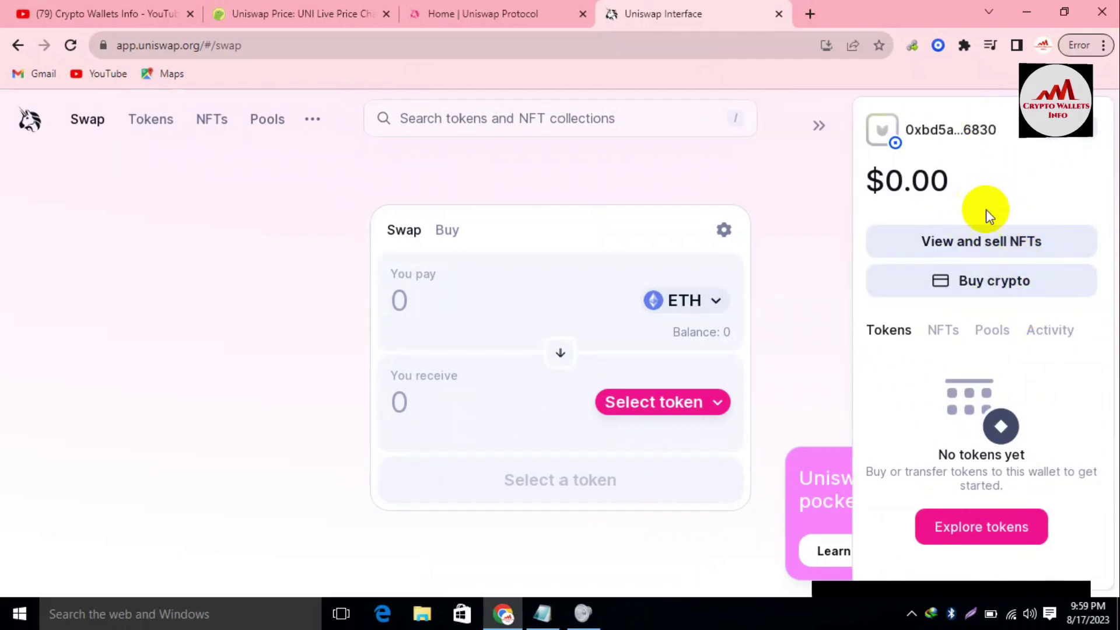
drag(868, 179, 953, 179)
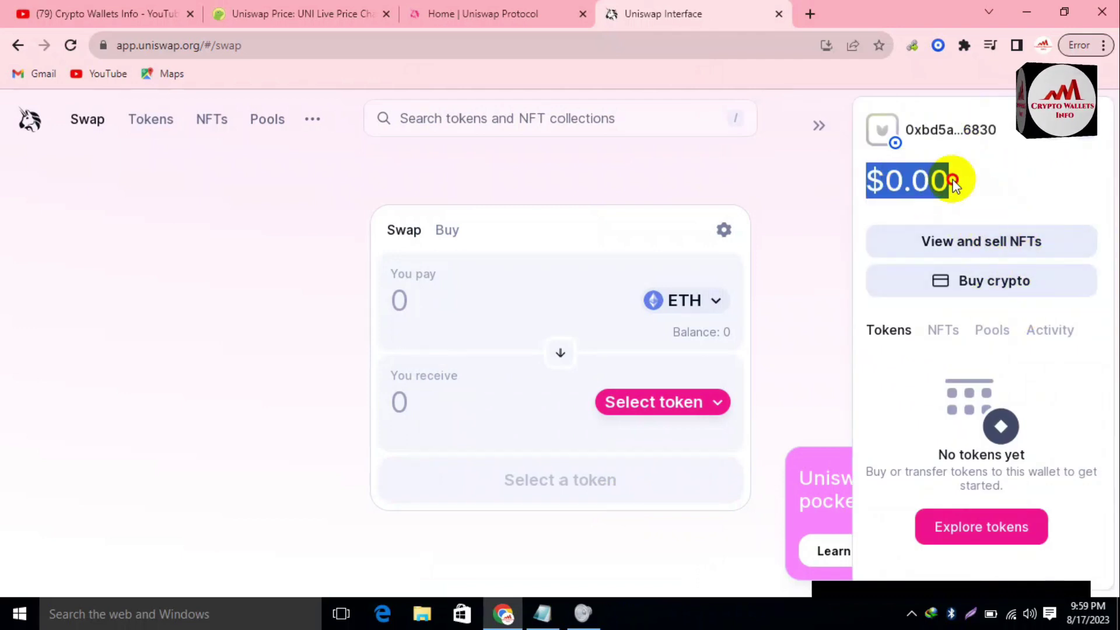
click(1028, 200)
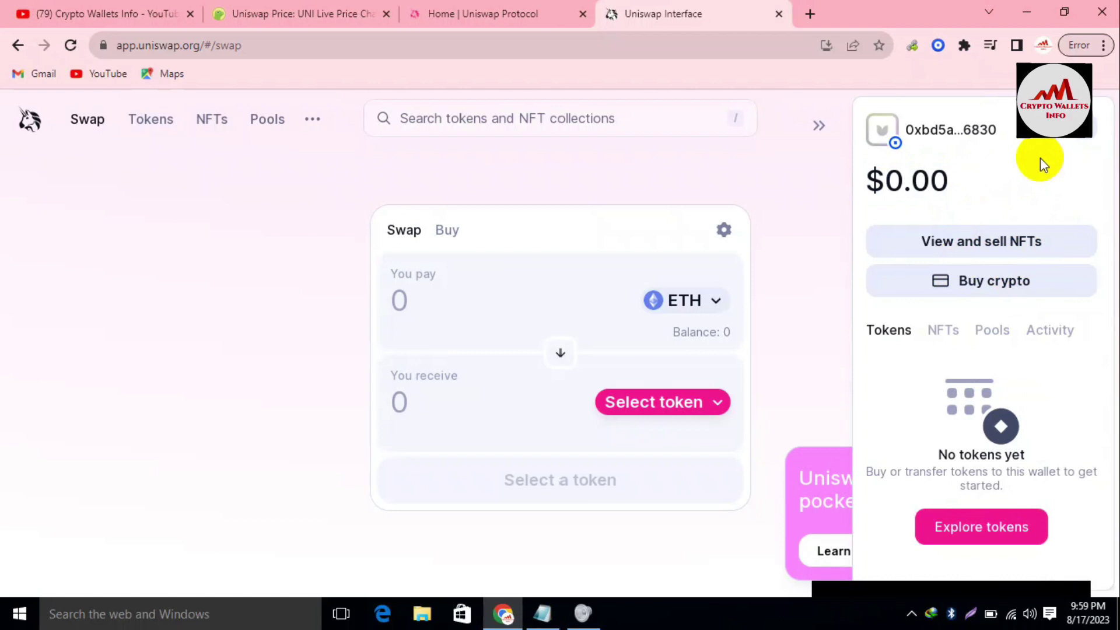
click(1046, 132)
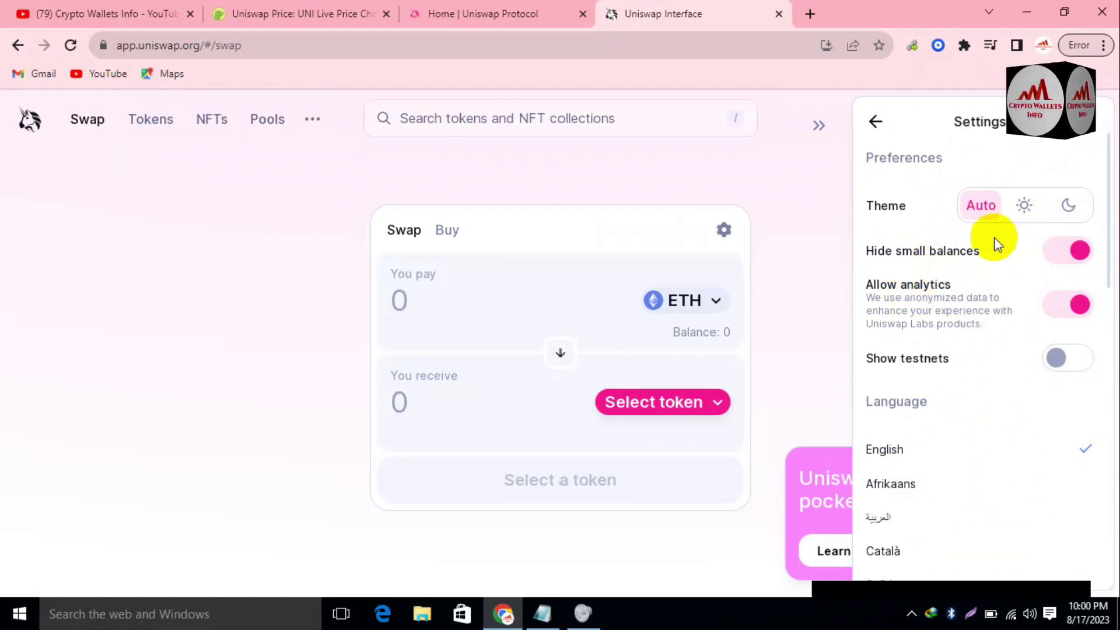
click(875, 125)
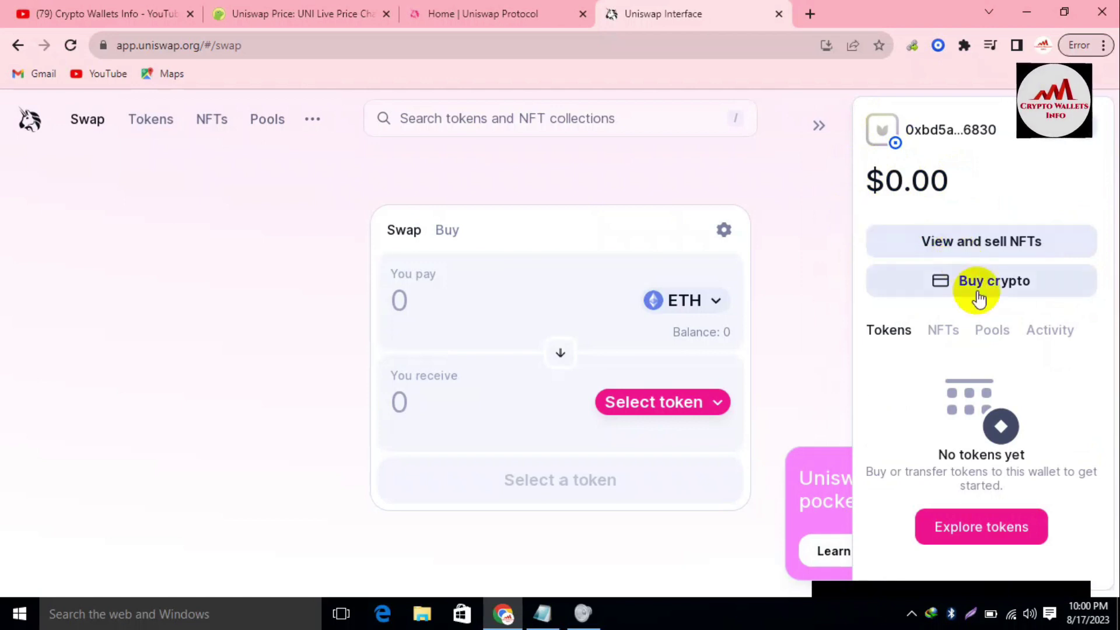
click(827, 256)
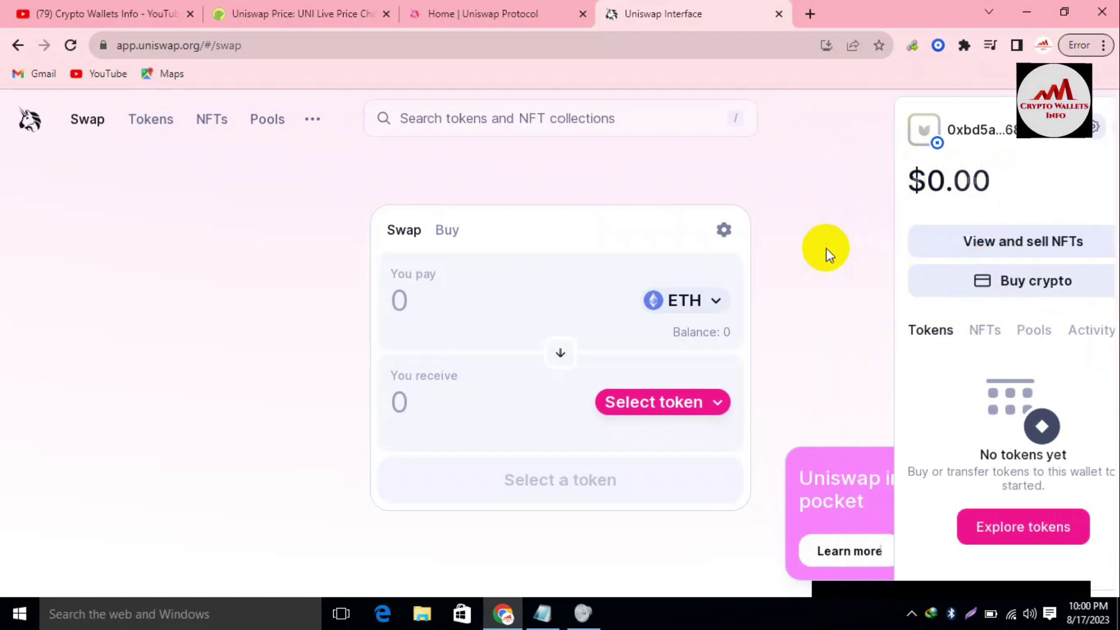
click(718, 302)
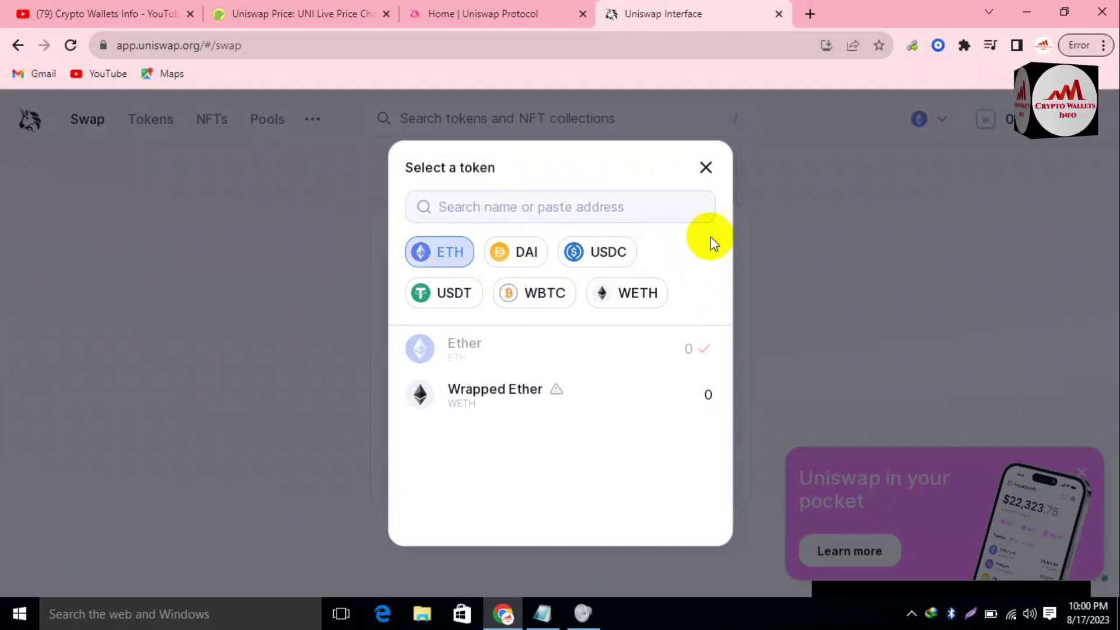
Set up a 1 ETH to USDT swap and expand the 1668.37 USDT quote details.
click(704, 170)
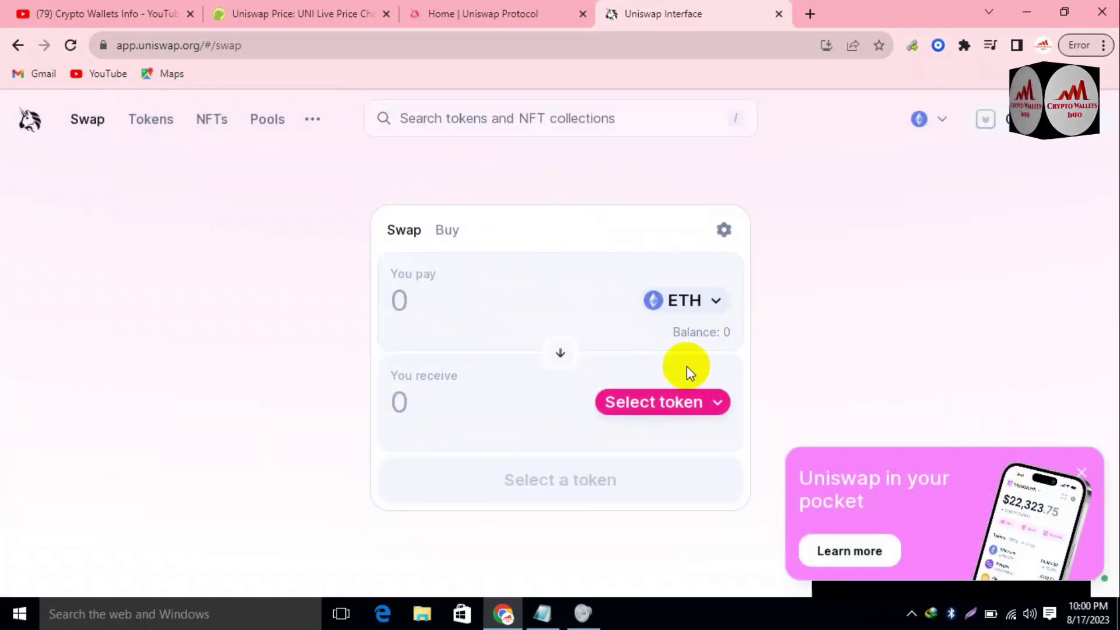
click(721, 412)
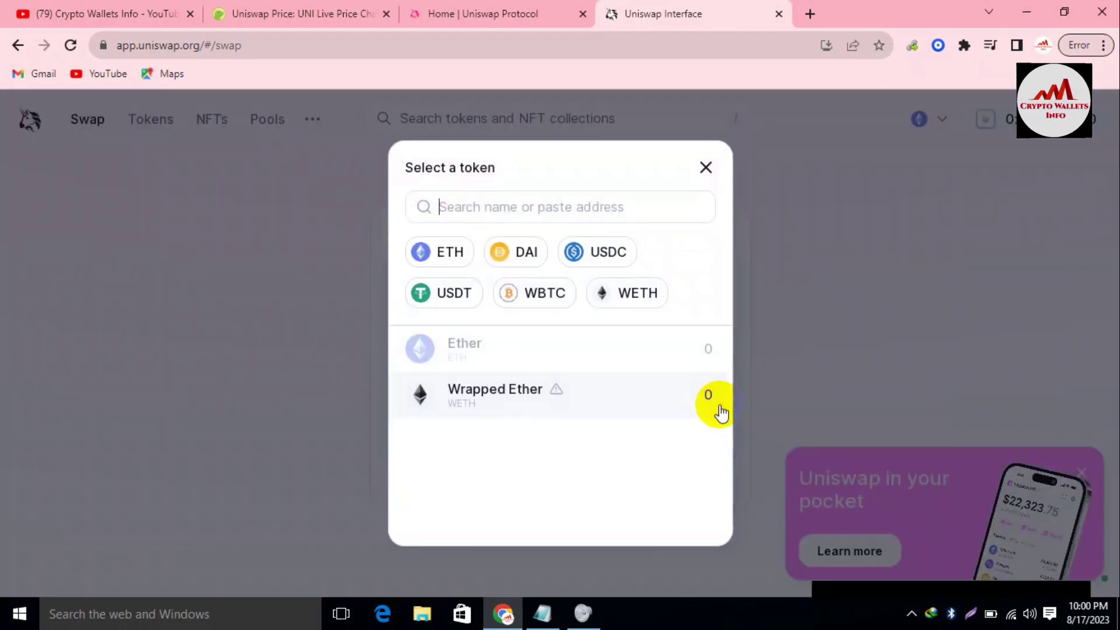
click(452, 308)
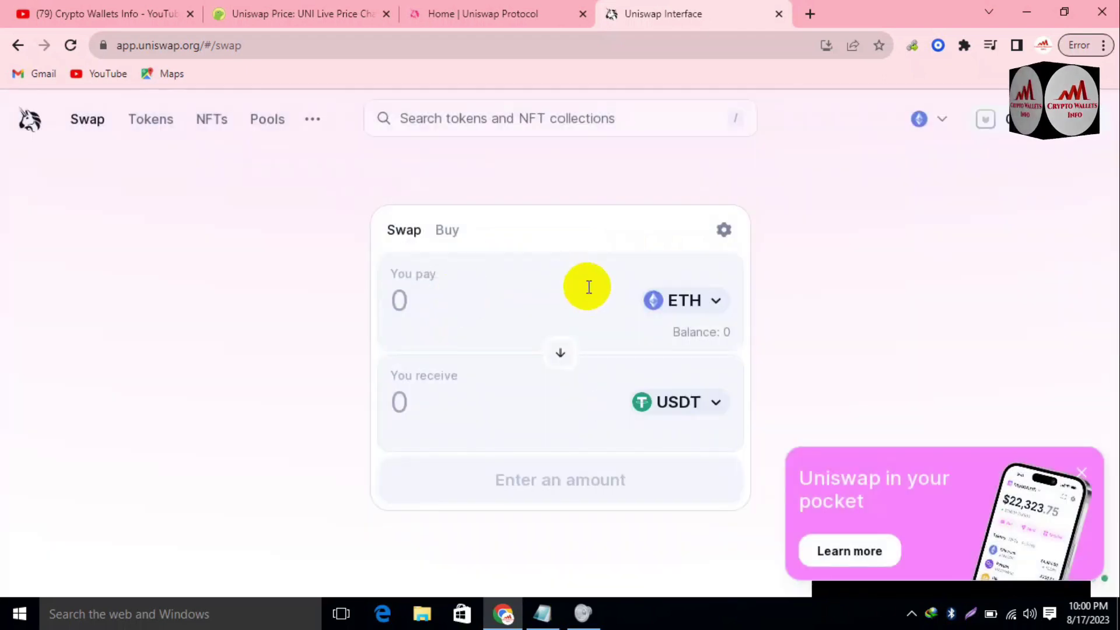
click(434, 301)
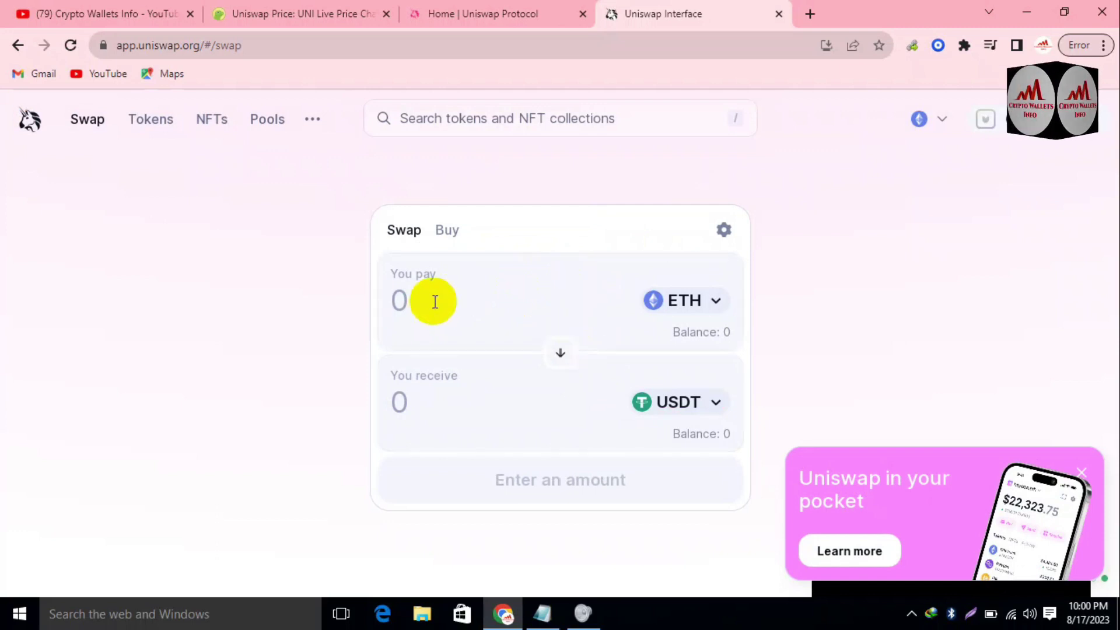
text(1)
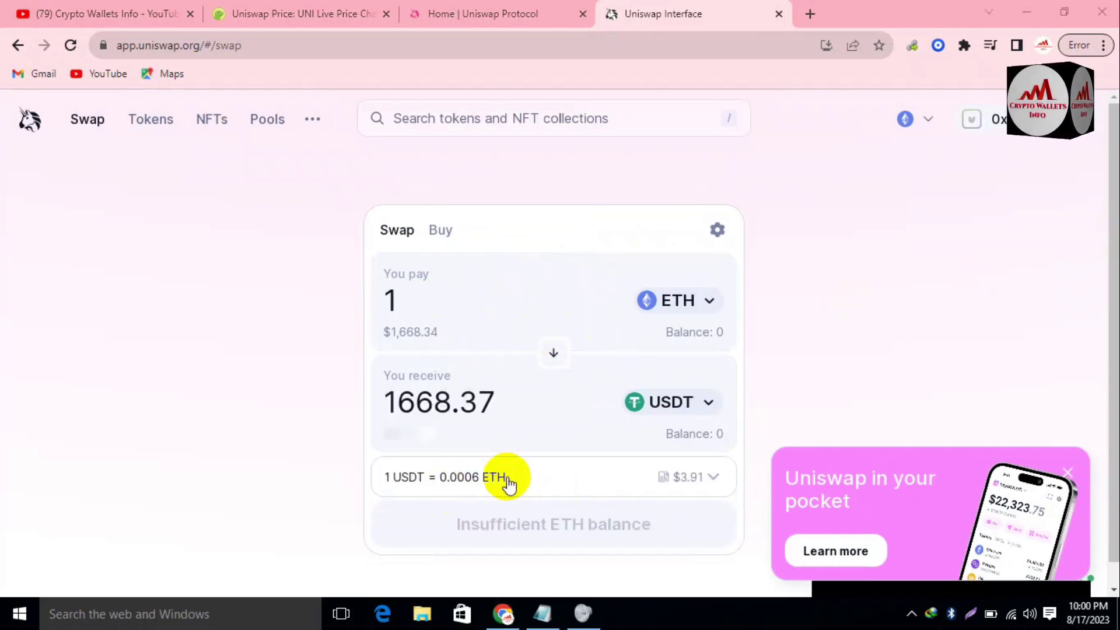
drag(388, 408, 495, 407)
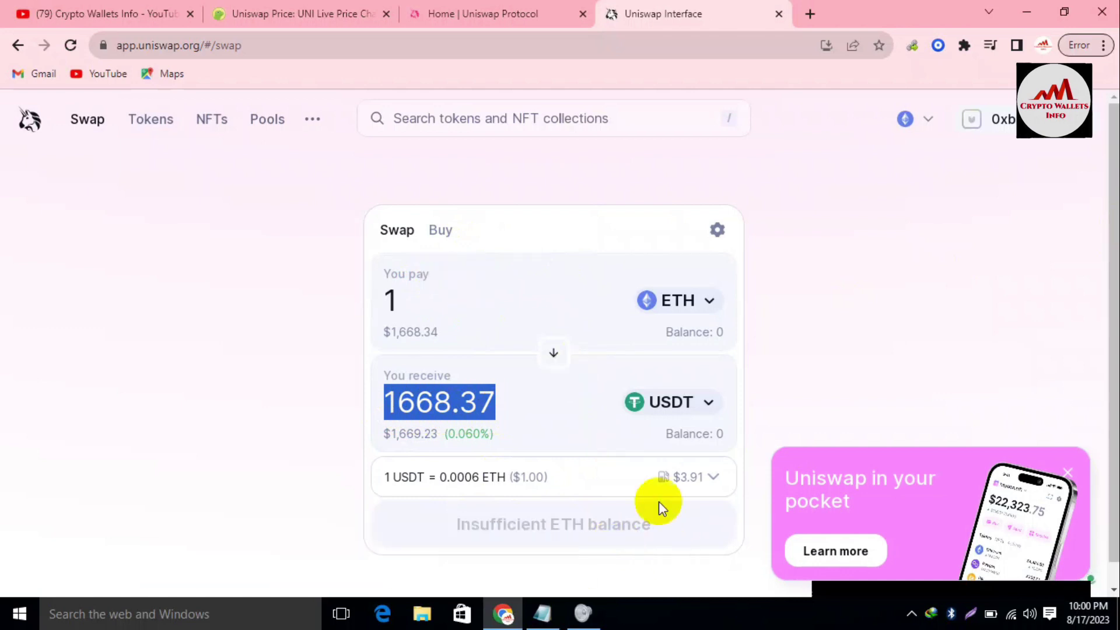
click(720, 480)
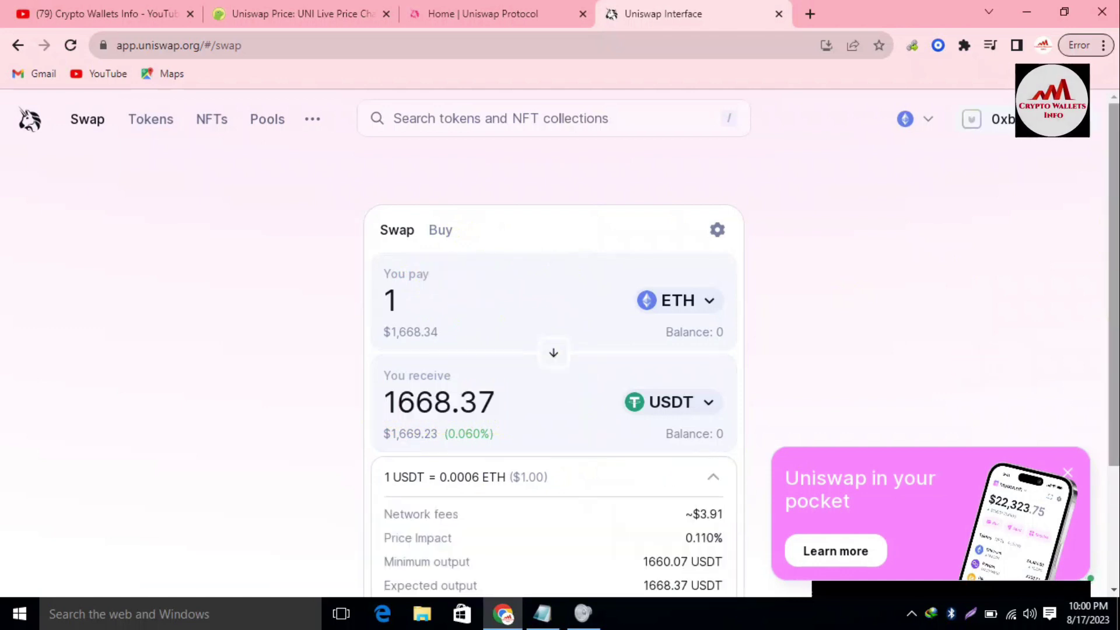
Review the swap breakdown (~$3.91 network fees, 1660 USDT minimum, Uniswap API routing), then return to YouTube.
scroll(1107, 304, down, 1)
scroll(1107, 303, down, 1)
mouse_move(727, 357)
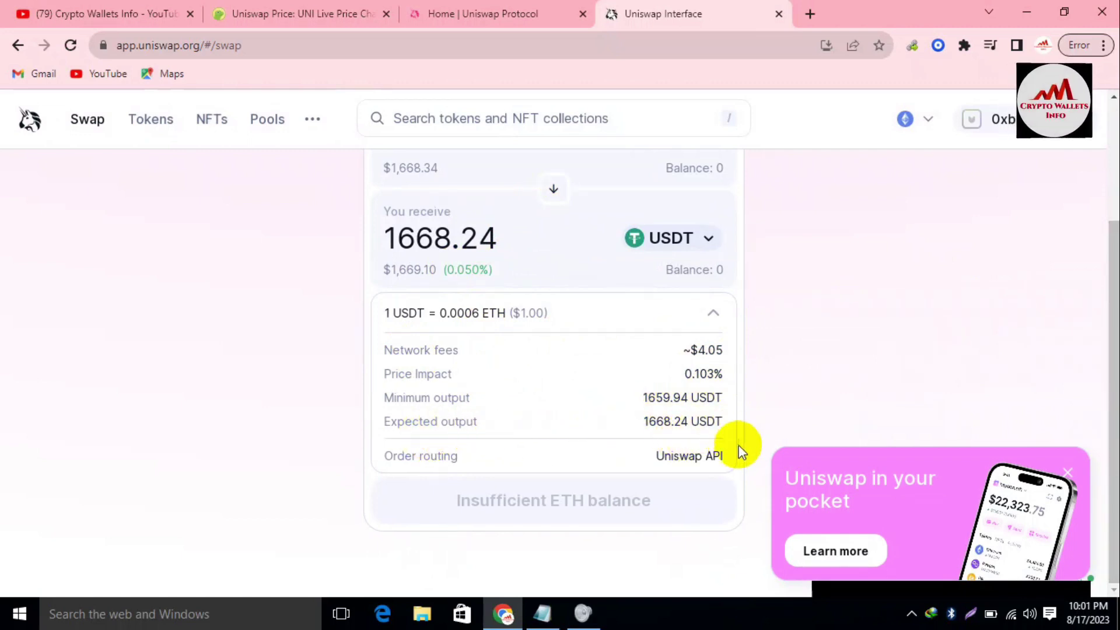
mouse_move(677, 457)
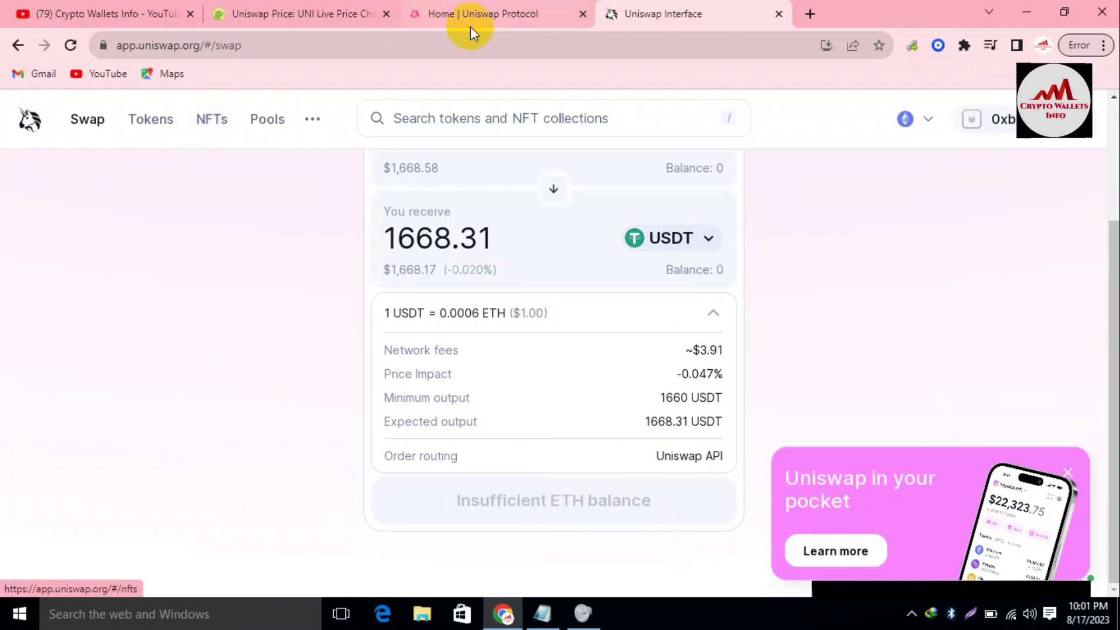
click(110, 12)
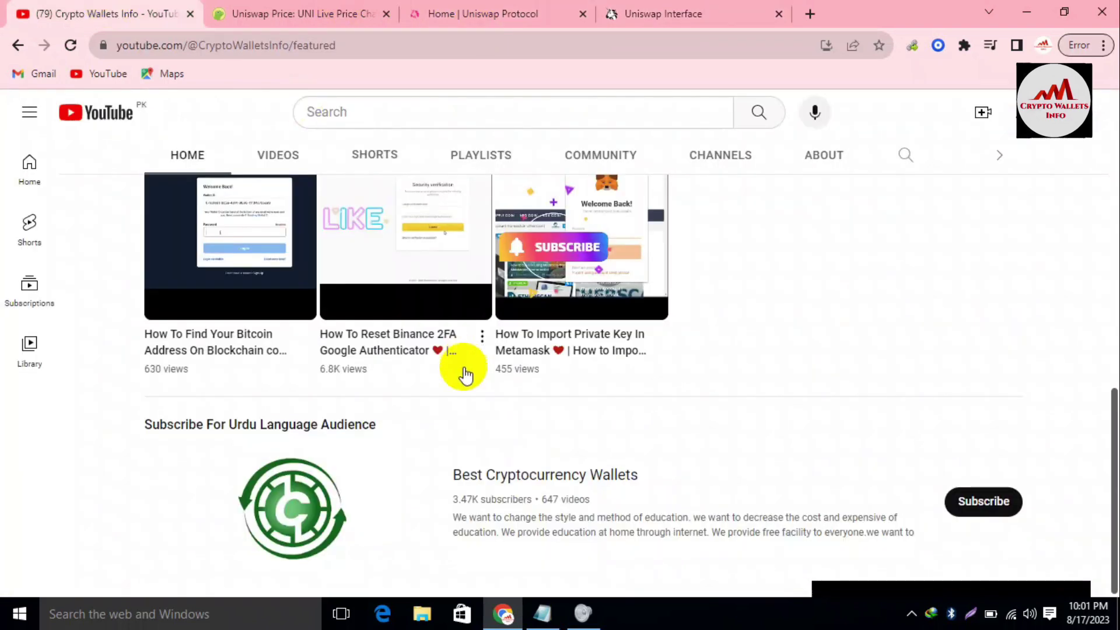
Subscribe to Best Cryptocurrency Wallets and set its notifications to All.
scroll(465, 375, up, 5)
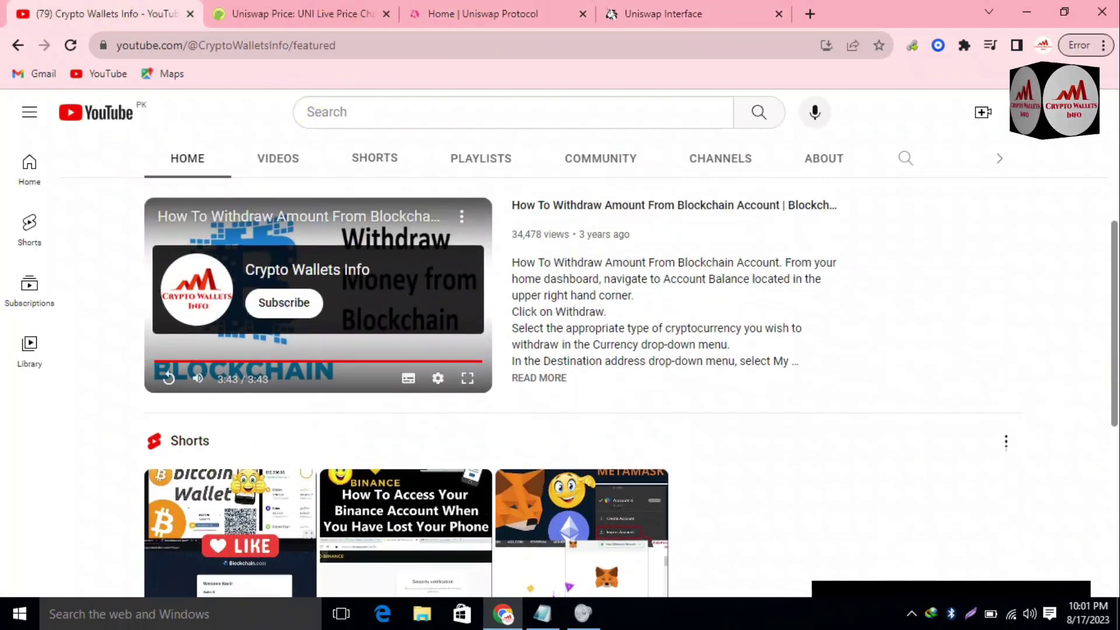
scroll(465, 376, down, 3)
drag(1112, 387, 1112, 466)
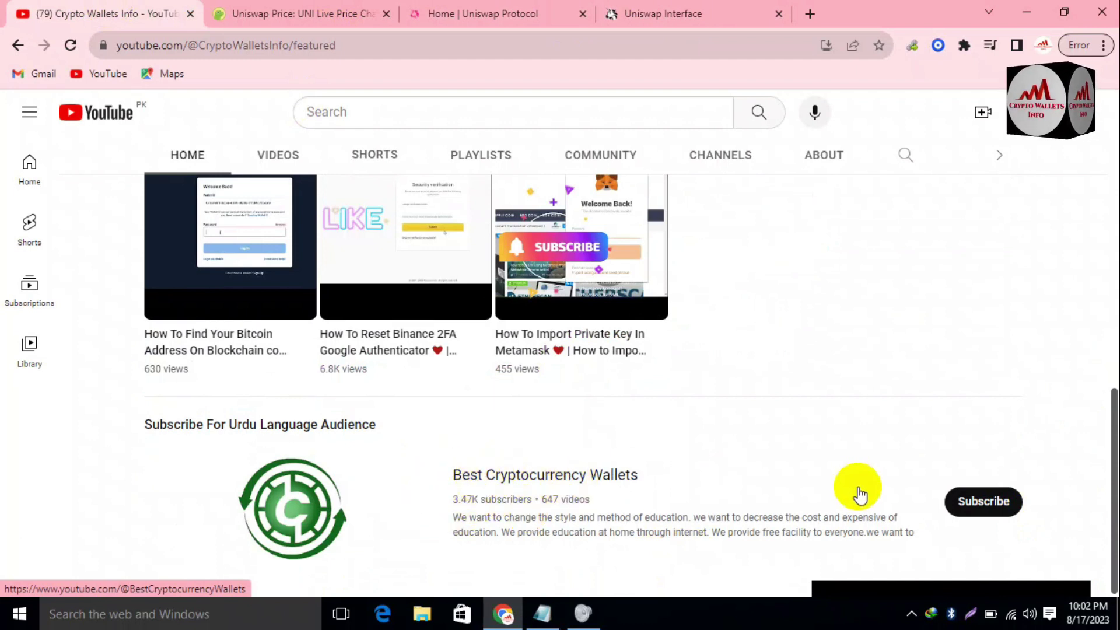
click(1010, 510)
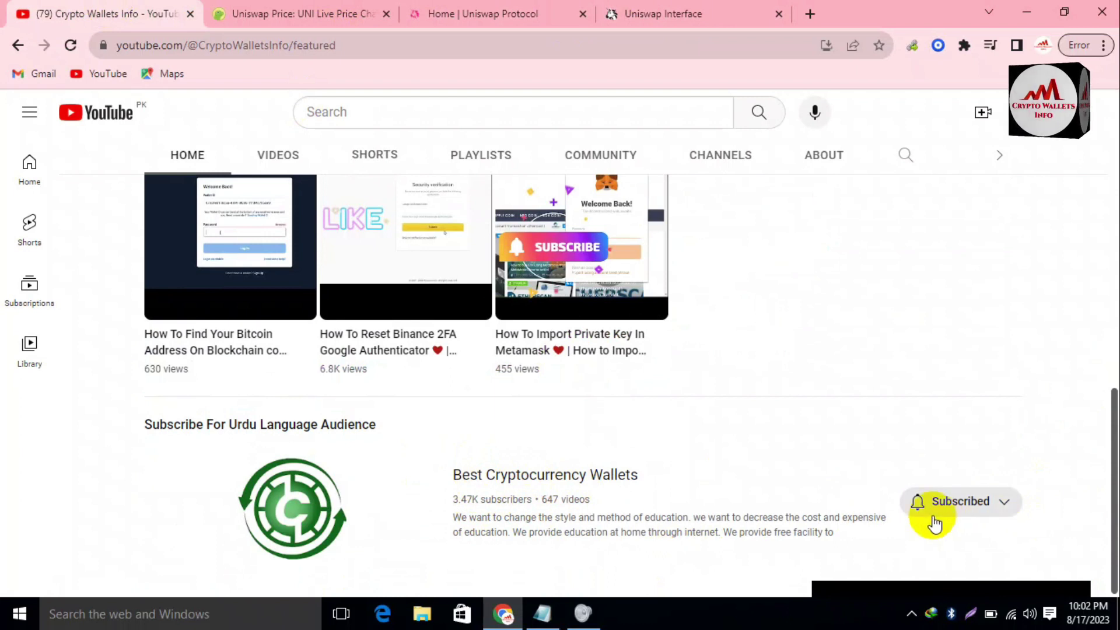
click(1004, 508)
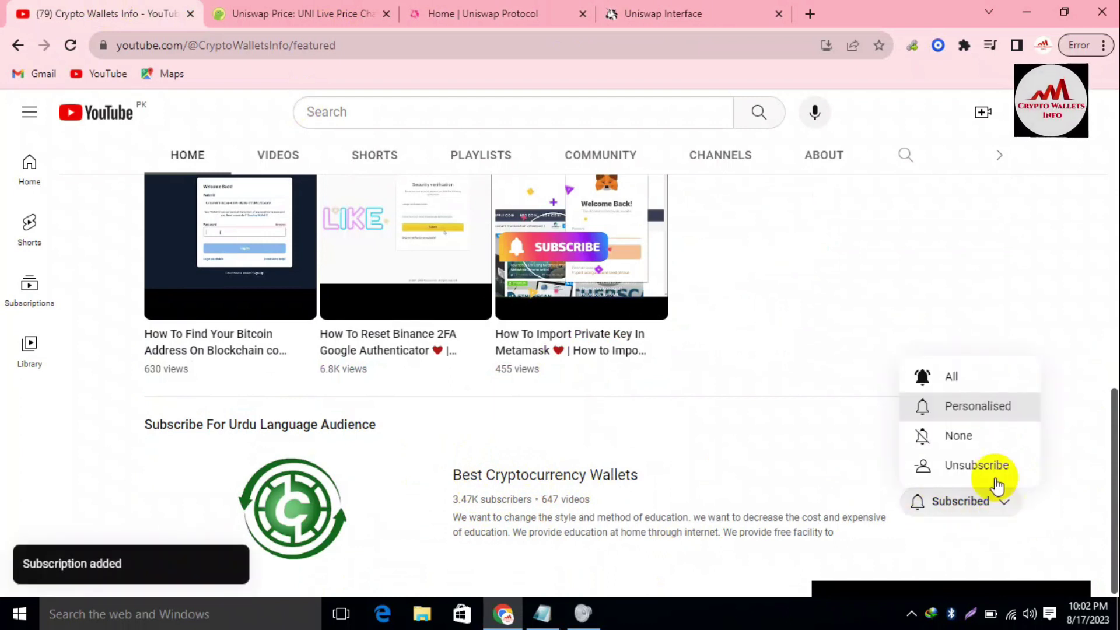
click(963, 378)
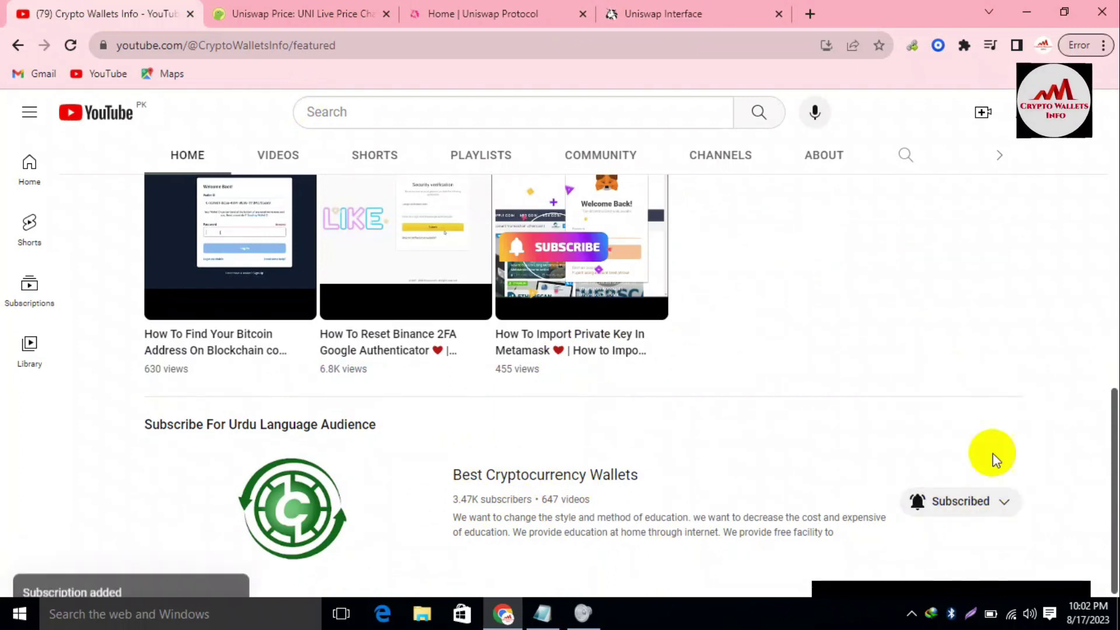